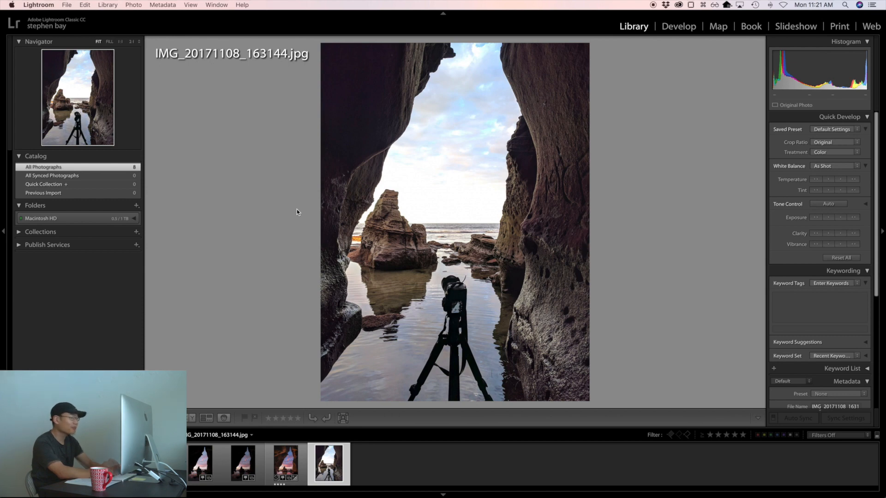
# Step: View the photo IMG_20171108_163144.jpg enlarged on its own and return to the thumbnail grid
pyautogui.press('g')
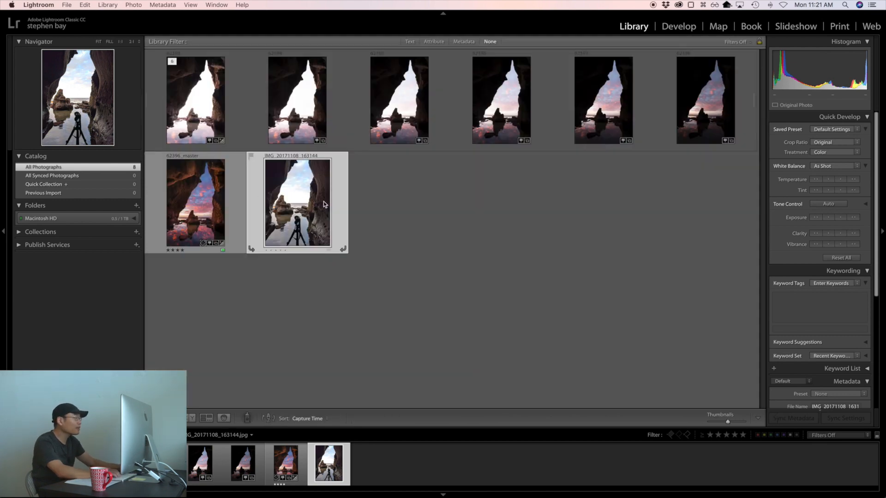
pyautogui.doubleClick(313, 204)
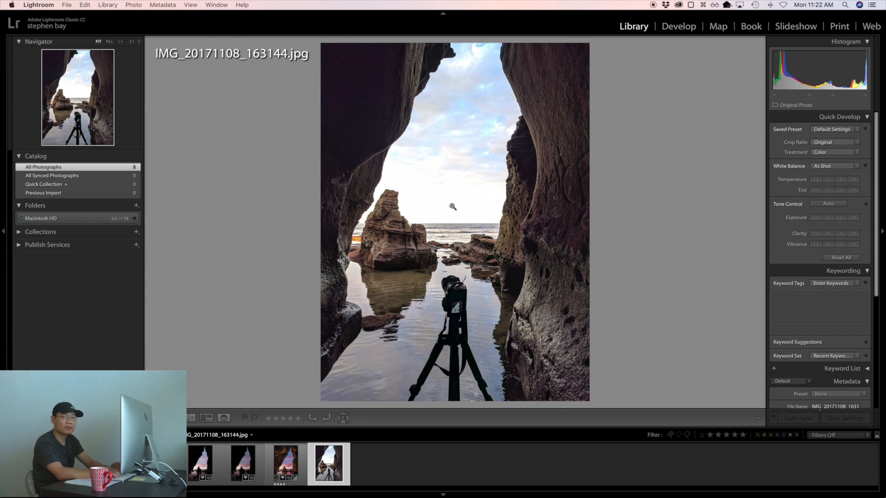
pyautogui.press('g')
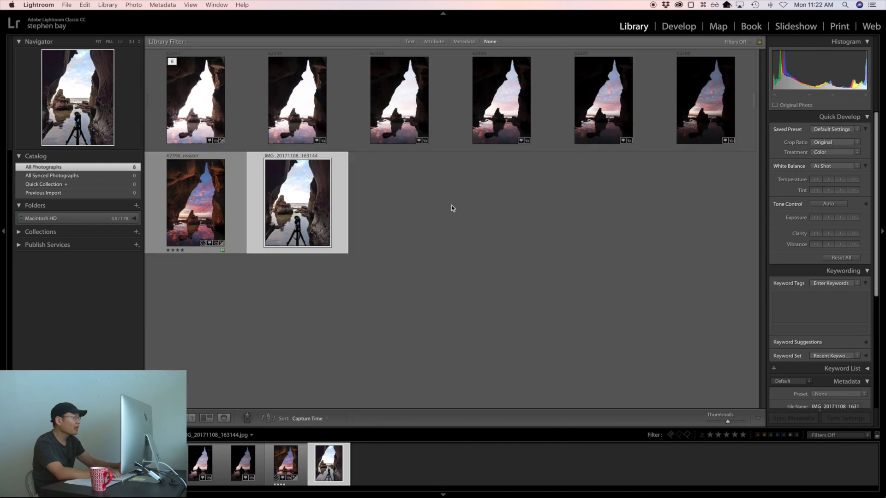
# Step: Step through the six bracketed cave exposures one at a time, from 62393.ARW to 62398.ARW
pyautogui.click(187, 109)
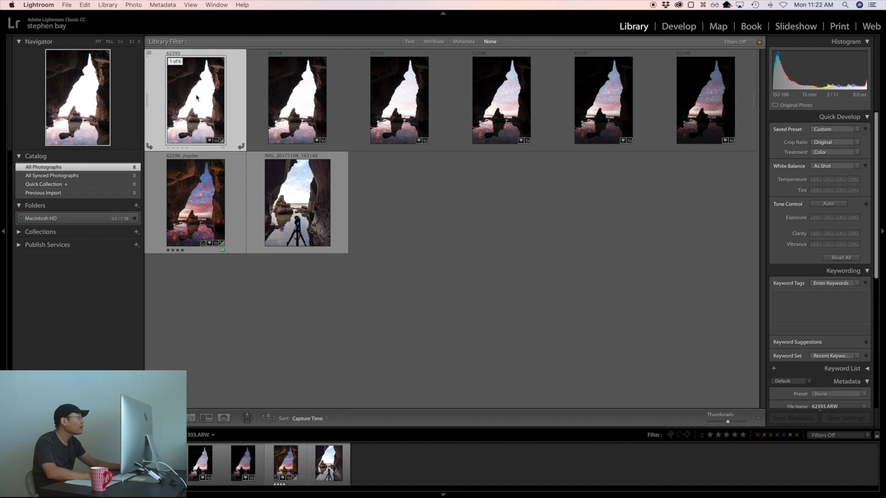
pyautogui.doubleClick(196, 97)
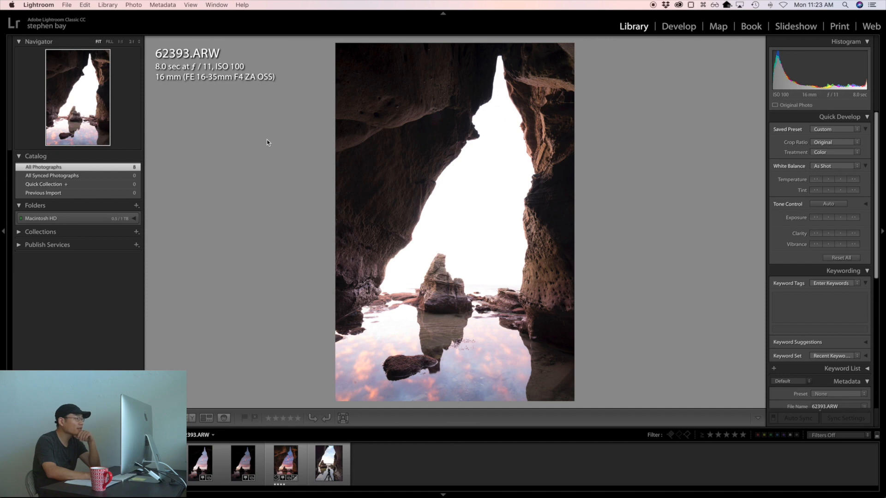
pyautogui.press('Right')
pyautogui.press('Right')
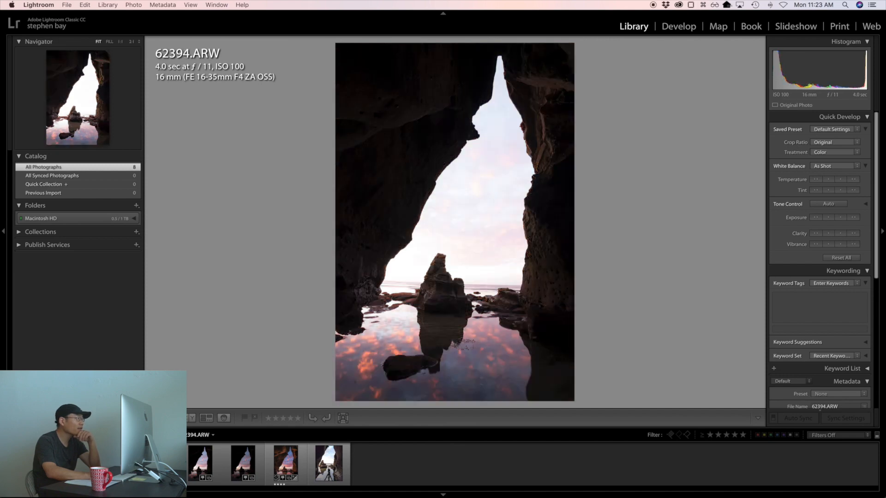
pyautogui.press('Right')
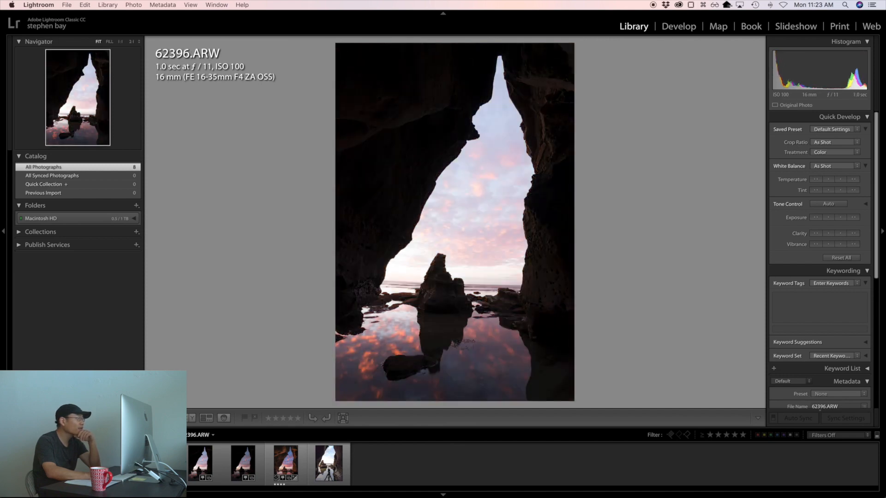
pyautogui.press('Right')
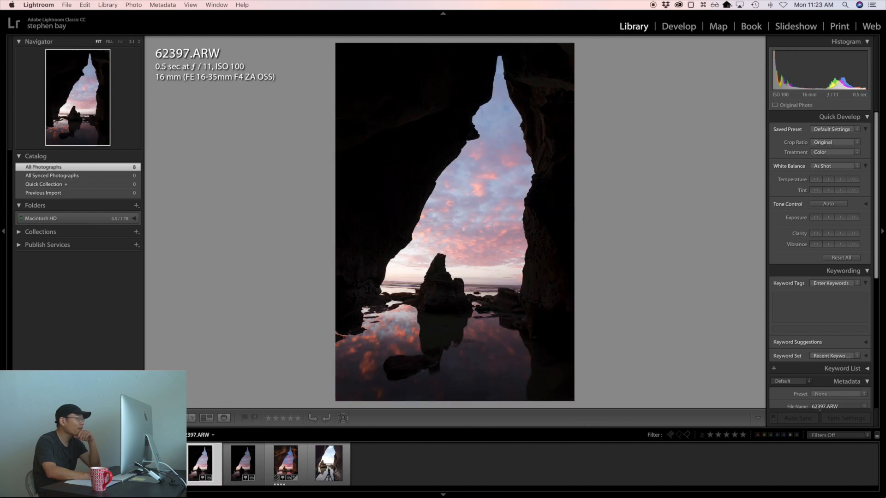
pyautogui.press('Right')
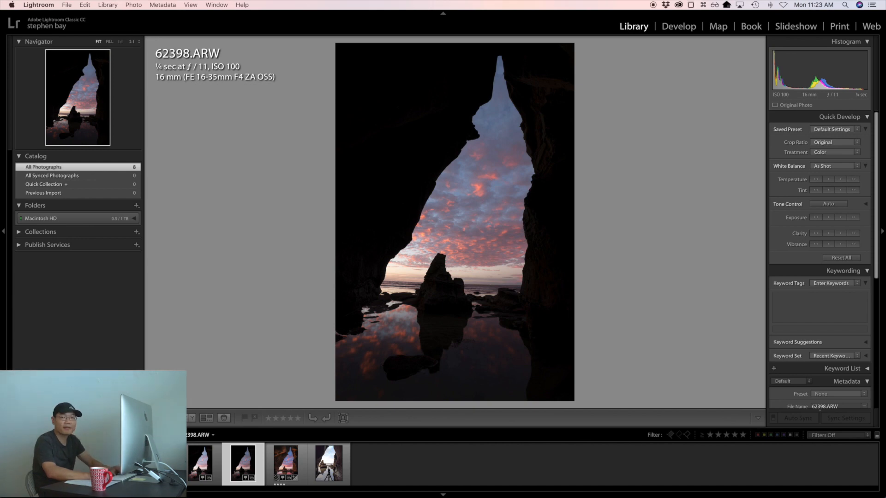
pyautogui.press('g')
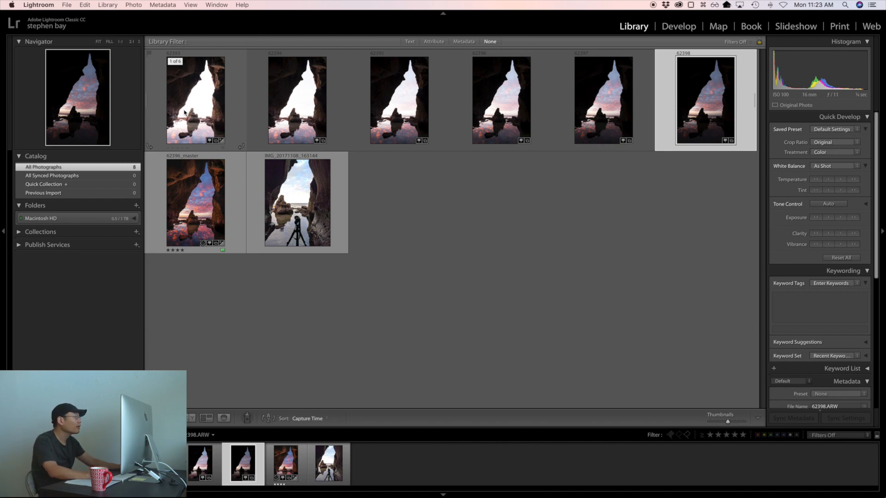
# Step: Try recovering the sky in 62393.ARW in Develop with Highlights at -87, and reset Highlights to 0
pyautogui.doubleClick(184, 112)
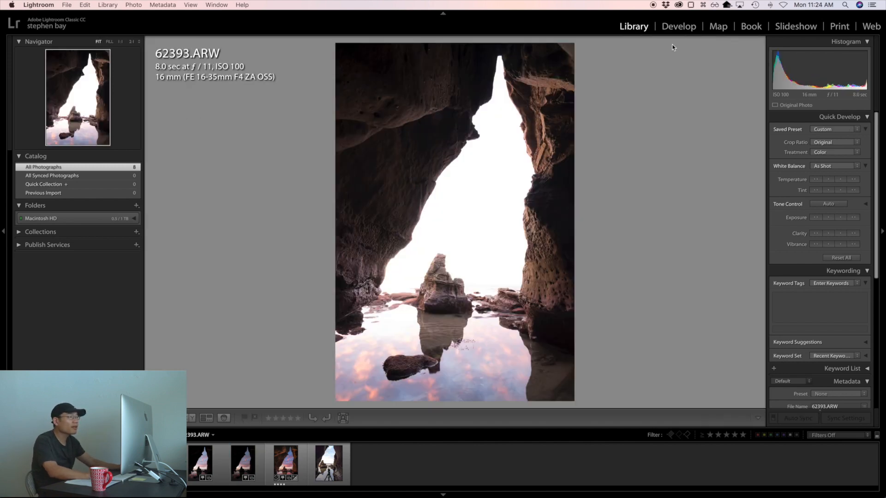
pyautogui.click(678, 26)
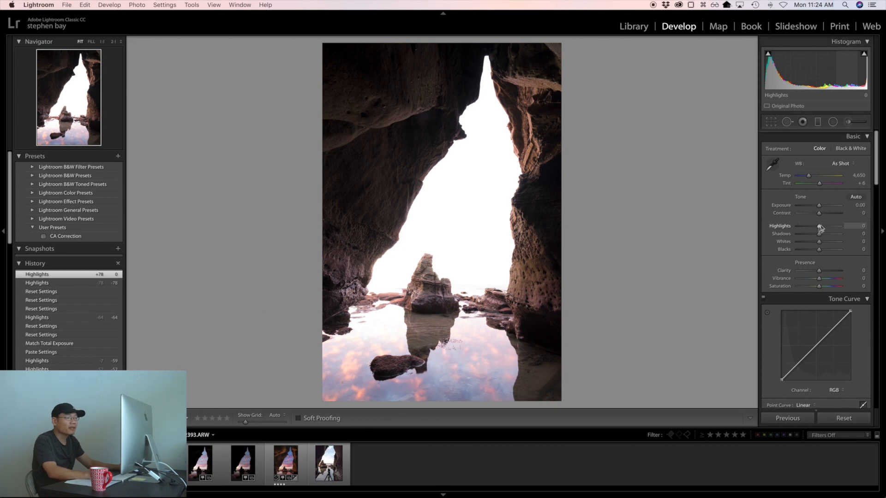
pyautogui.moveTo(819, 227); pyautogui.dragTo(799, 226)
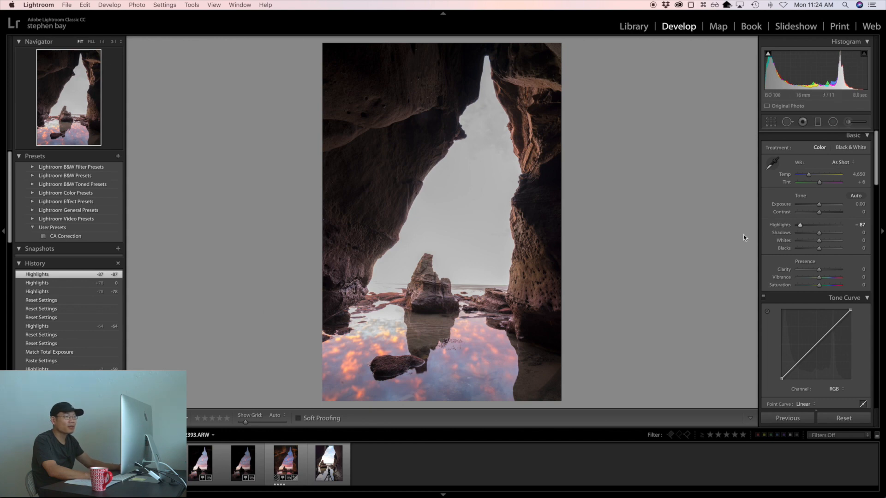
pyautogui.doubleClick(776, 226)
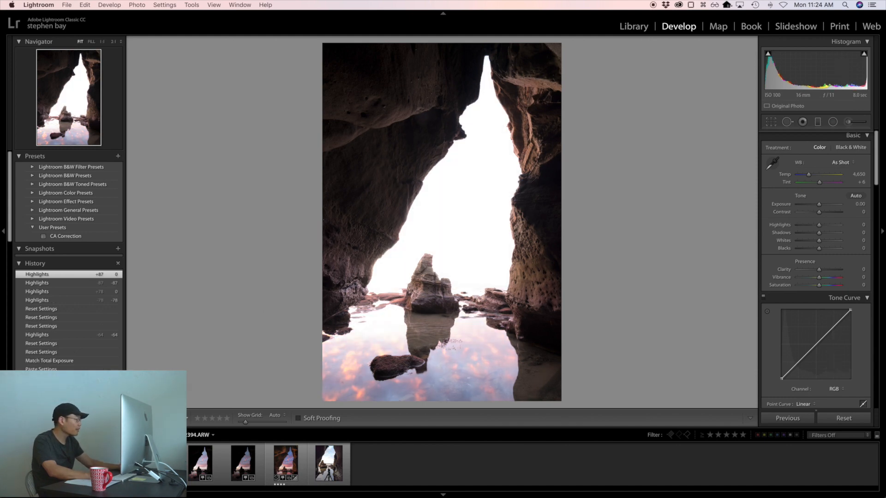
# Step: Lower Highlights to -100 on 62394.ARW, to -81 on 62395.ARW and to -59 on 62396.ARW
pyautogui.click(71, 464)
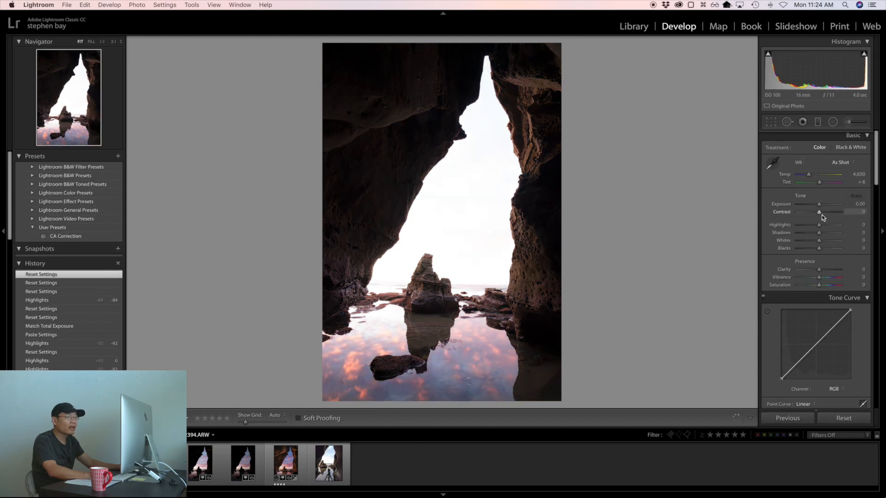
pyautogui.moveTo(818, 226); pyautogui.dragTo(790, 228)
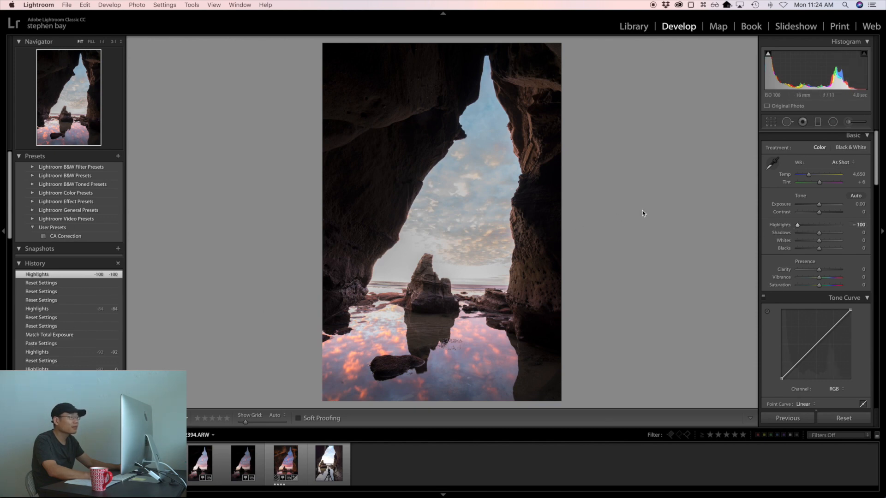
pyautogui.press('Right')
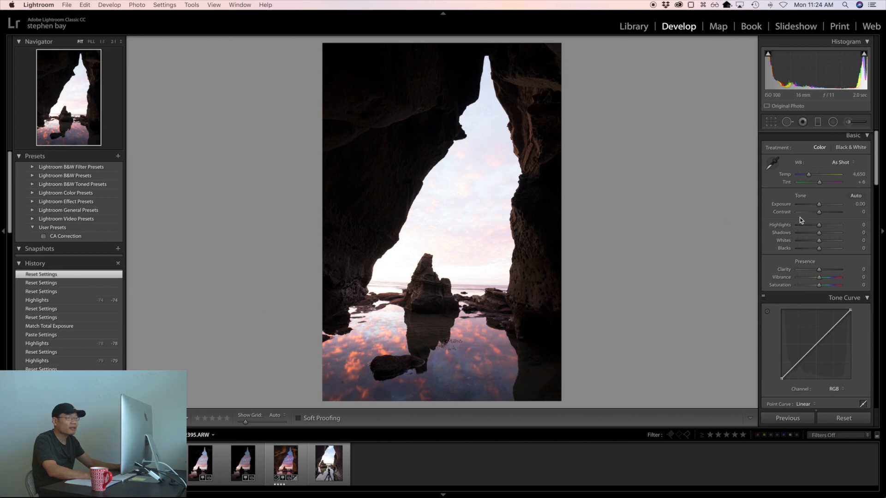
pyautogui.moveTo(819, 226); pyautogui.dragTo(802, 226)
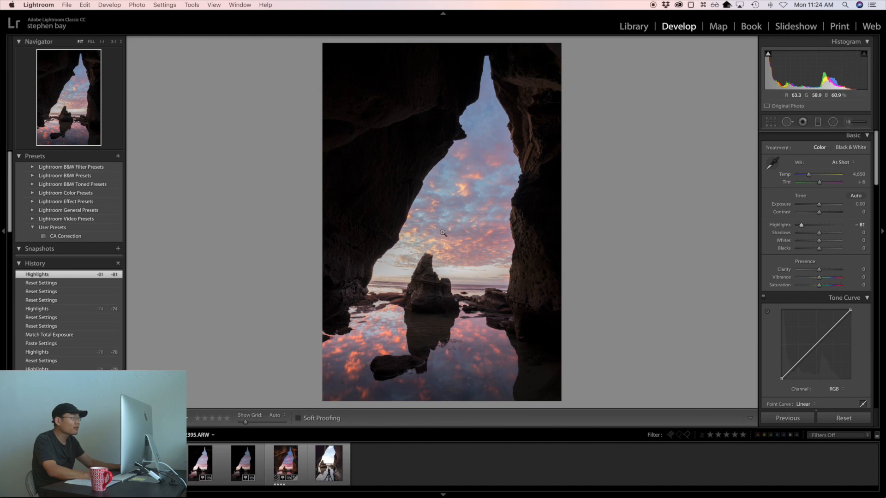
pyautogui.click(443, 232)
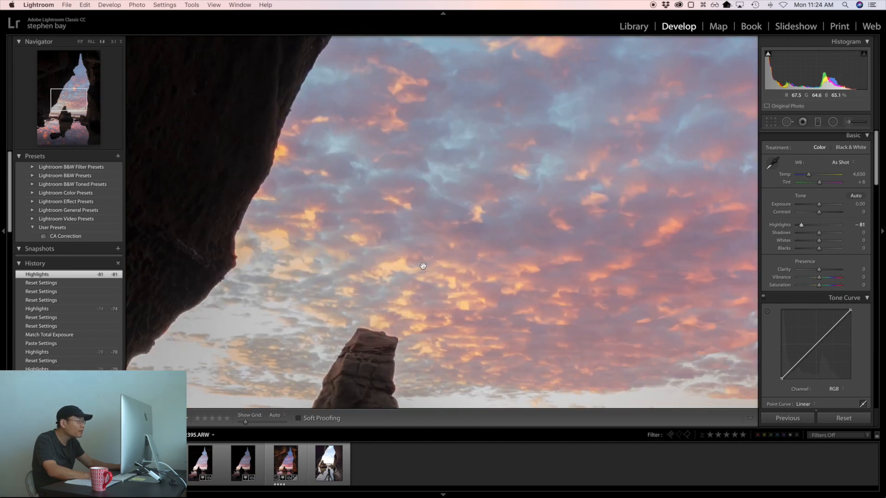
pyautogui.moveTo(515, 162); pyautogui.dragTo(429, 247)
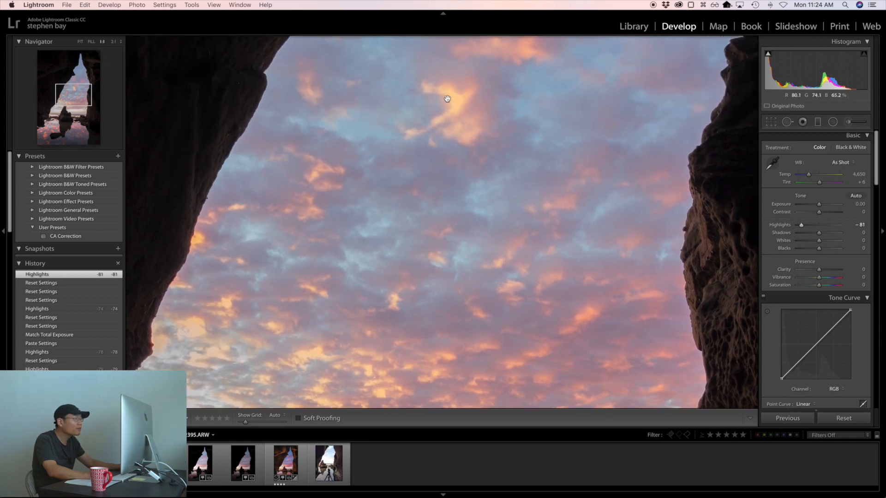
pyautogui.moveTo(330, 254); pyautogui.dragTo(439, 172)
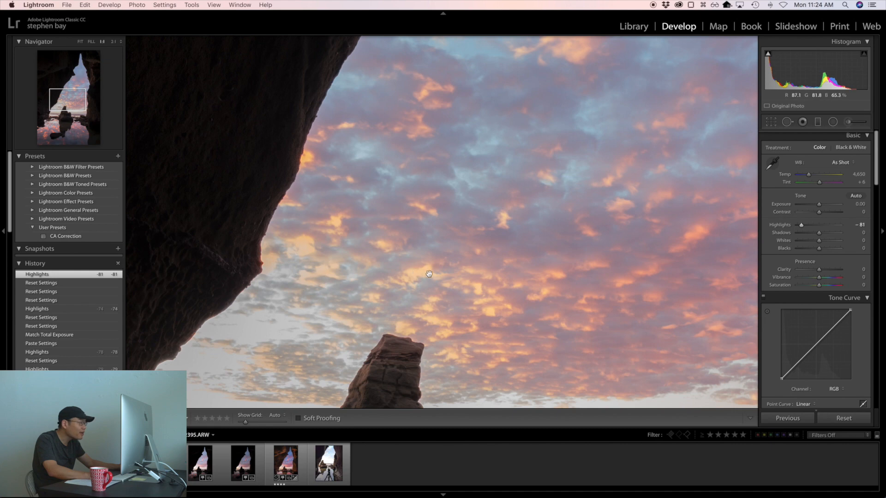
pyautogui.click(467, 228)
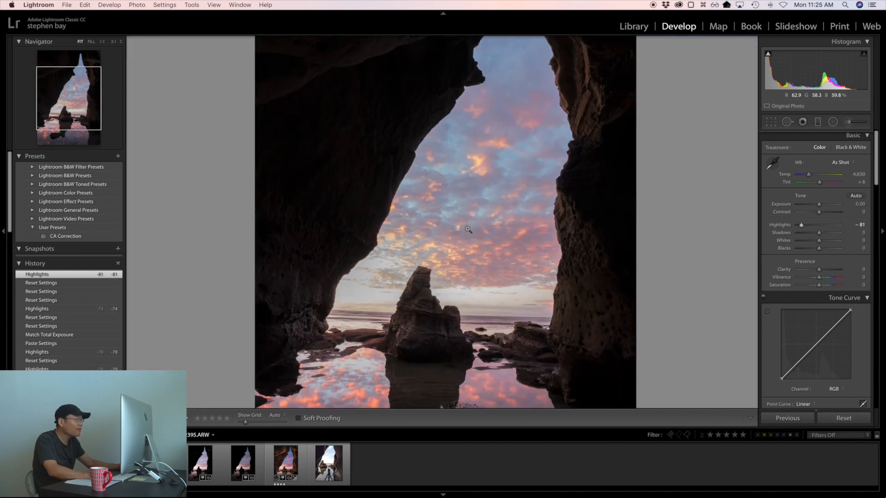
pyautogui.press('Right')
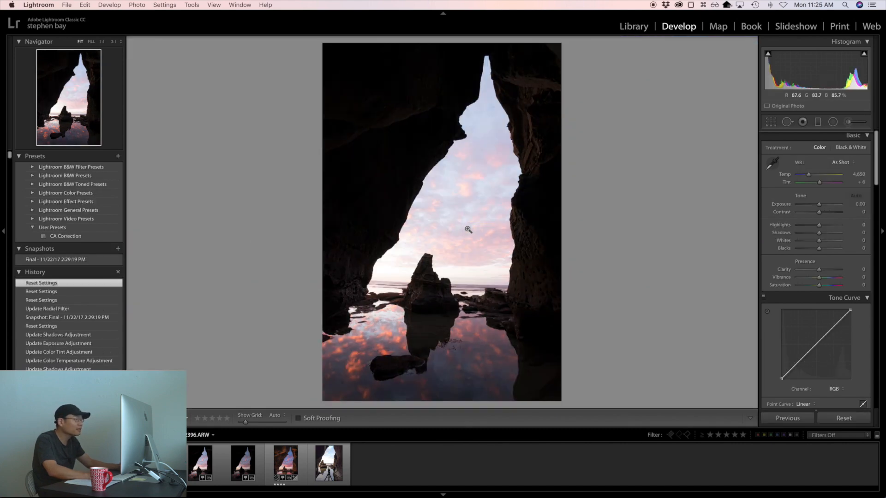
pyautogui.moveTo(829, 225); pyautogui.dragTo(806, 226)
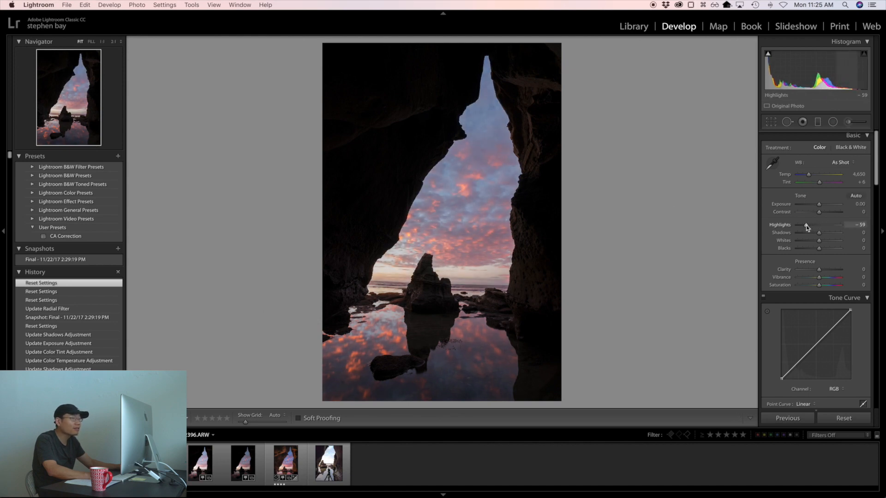
# Step: Compare the cloud colours of 62395.ARW and 62396.ARW side by side in the Library at 1:1 magnification
pyautogui.press('g')
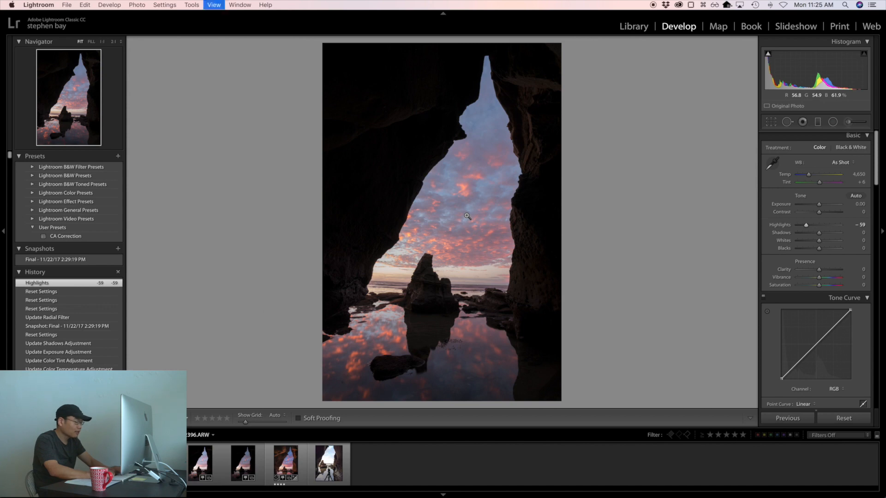
pyautogui.keyDown('super'); pyautogui.click(398, 92); pyautogui.keyUp('super')
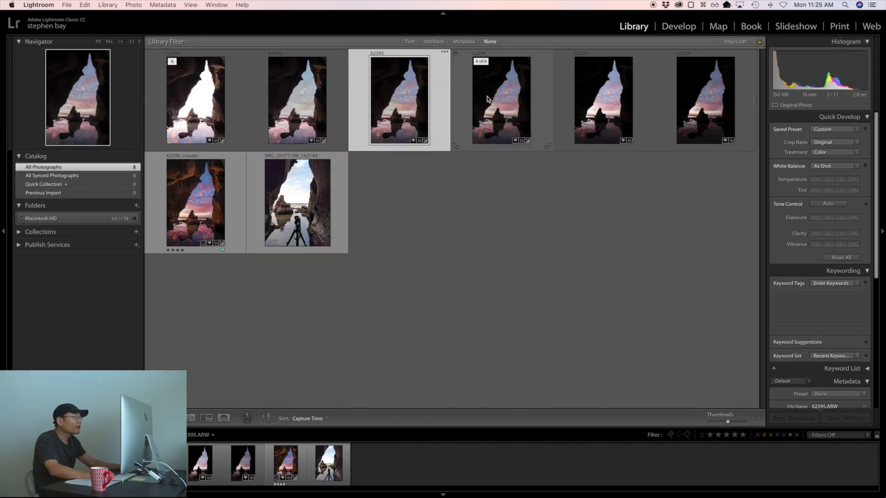
pyautogui.press('c')
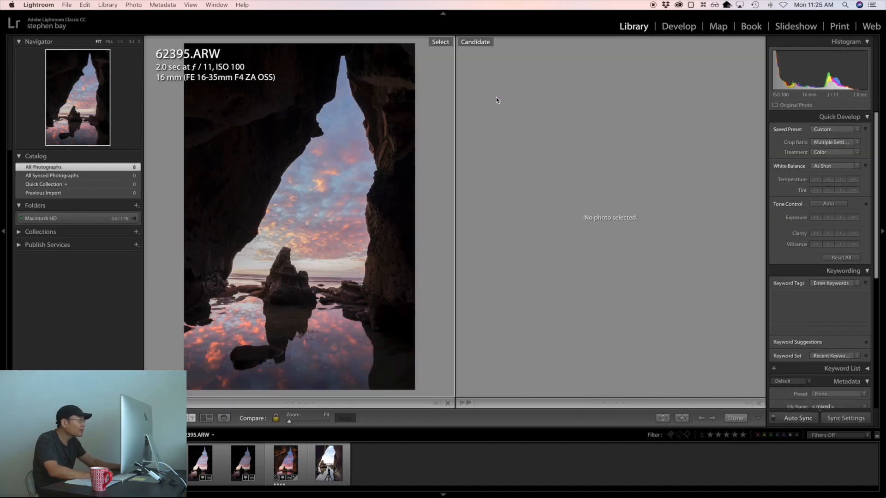
pyautogui.click(303, 233)
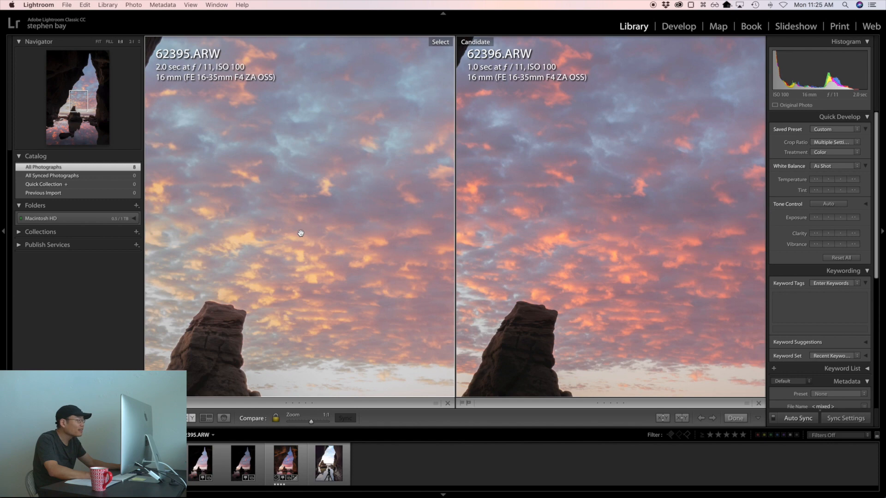
pyautogui.moveTo(282, 232); pyautogui.dragTo(330, 224)
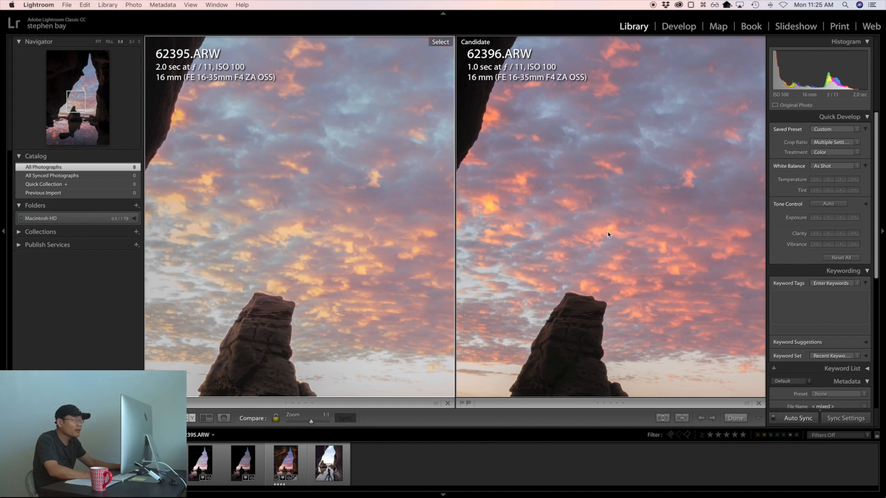
pyautogui.click(318, 221)
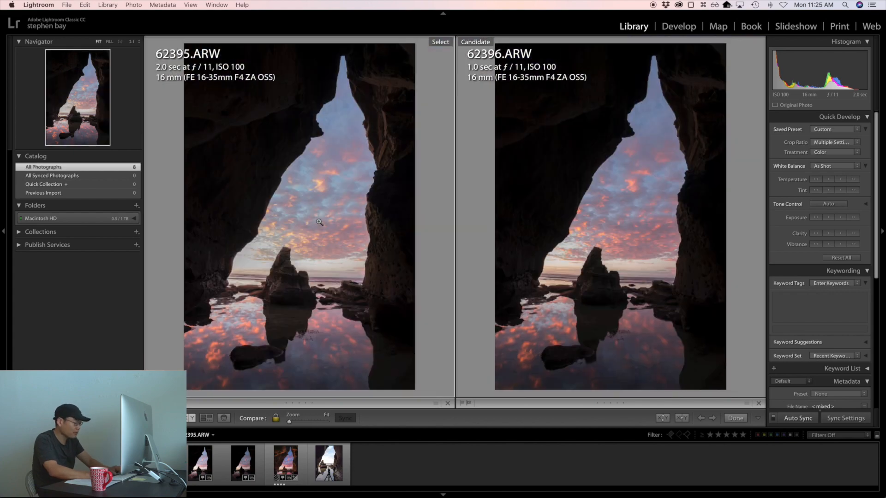
pyautogui.press('g')
# Step: Open 62396.ARW in Develop, reset its Highlights, and set Exposure to -0.85 and Highlights to -31
pyautogui.click(435, 217)
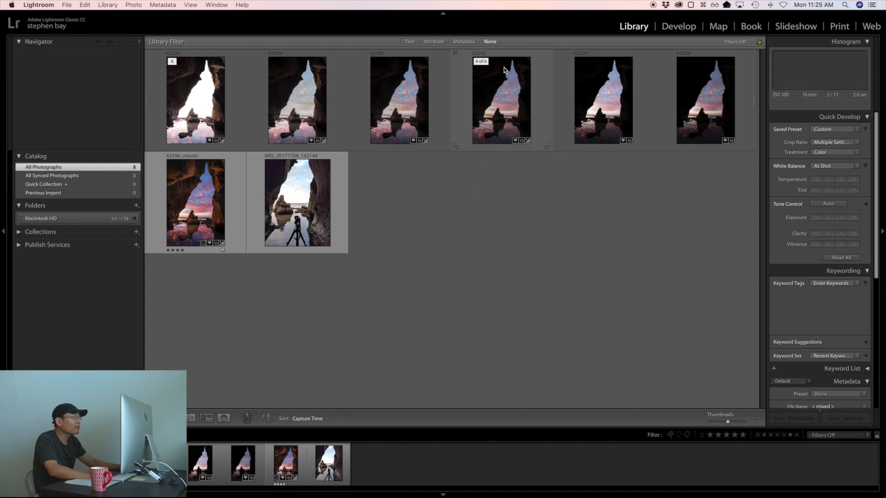
pyautogui.doubleClick(489, 102)
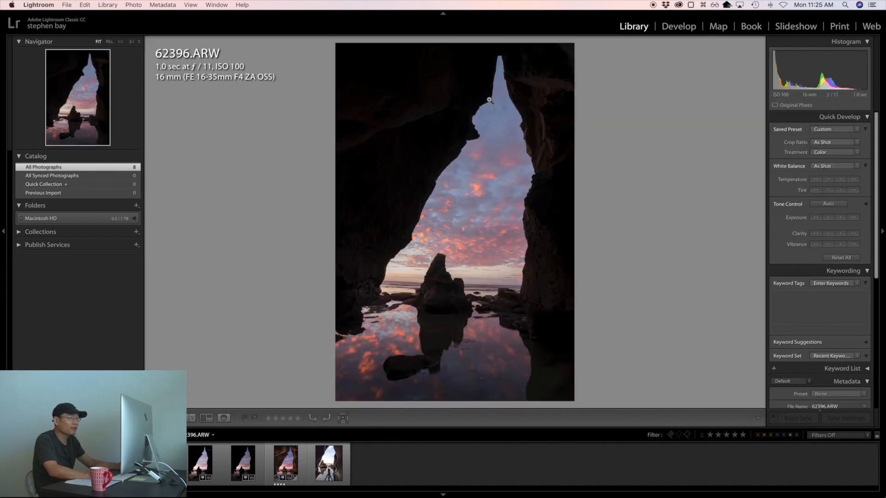
pyautogui.press('d')
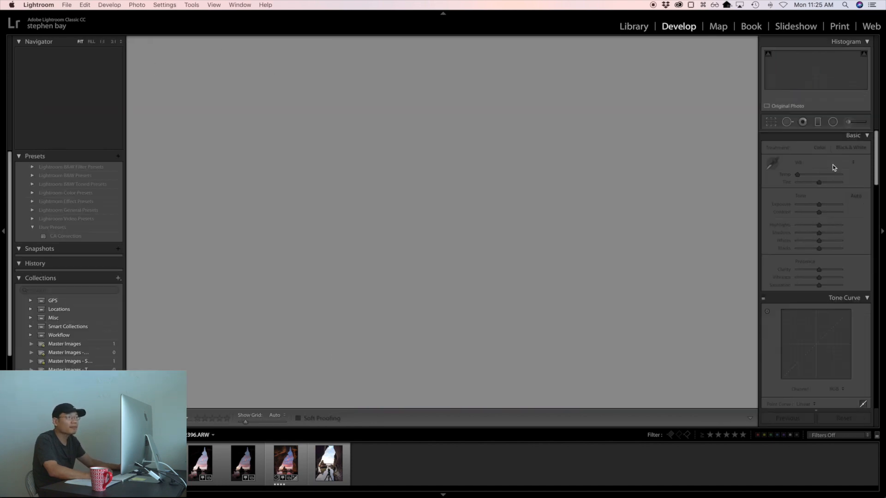
pyautogui.doubleClick(782, 227)
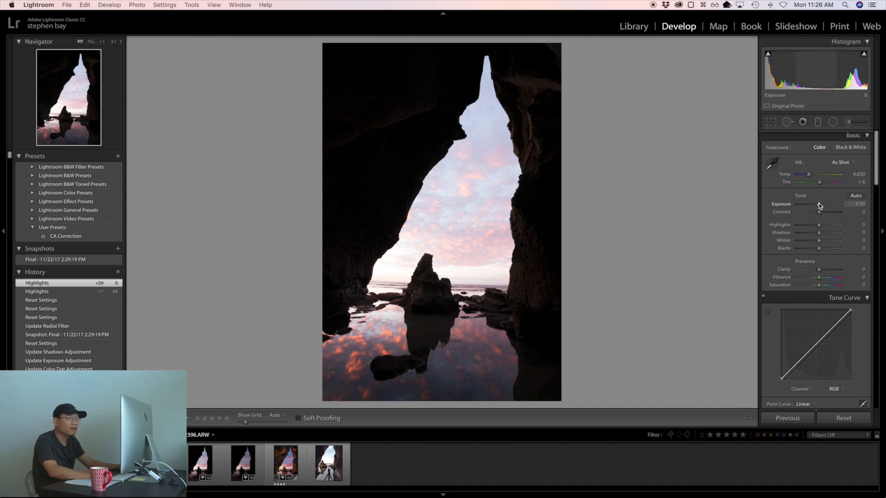
pyautogui.moveTo(818, 206); pyautogui.dragTo(812, 225)
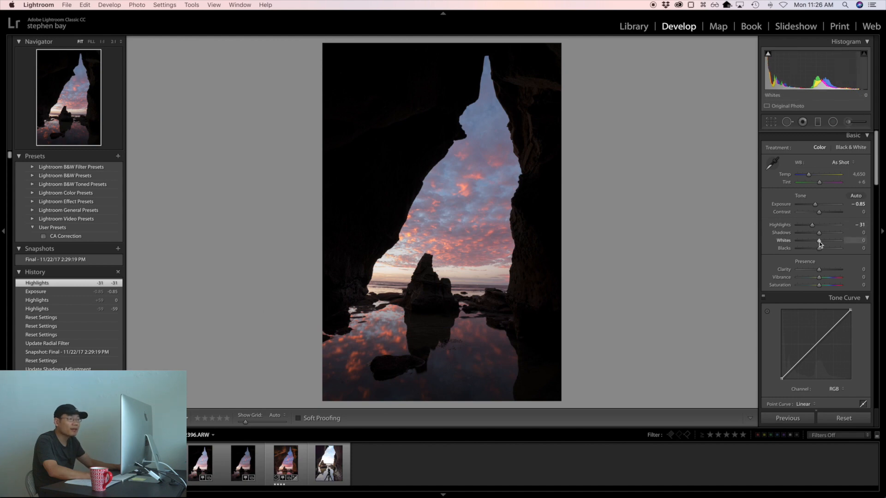
# Step: Set Whites to +30 and Highlights to -36 on the sea cave photo
pyautogui.moveTo(820, 241); pyautogui.dragTo(824, 242)
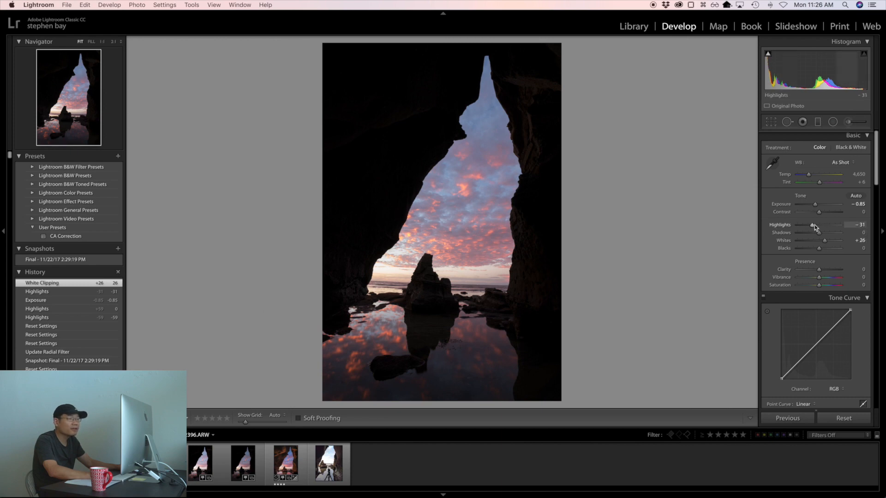
pyautogui.moveTo(812, 225); pyautogui.dragTo(812, 224)
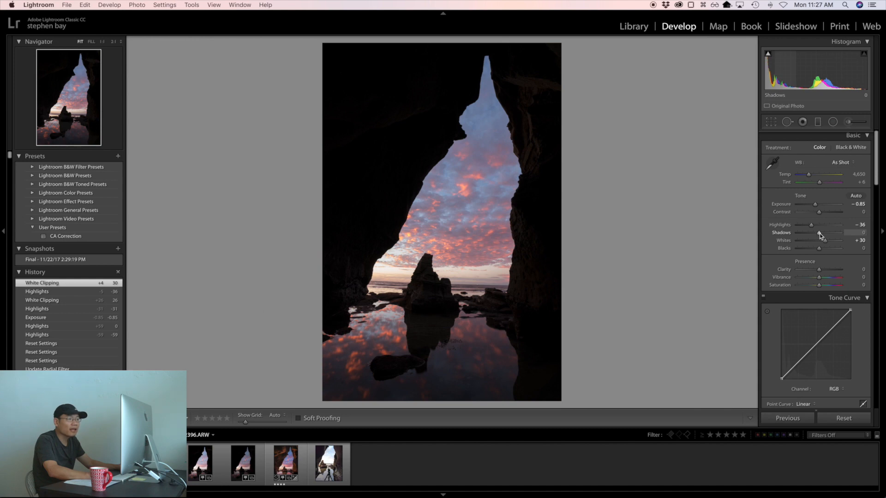
# Step: Try Shadows at +100 and examine the clouds and cave wall edges at 1:1 and 2:1 magnification
pyautogui.moveTo(820, 233); pyautogui.dragTo(841, 234)
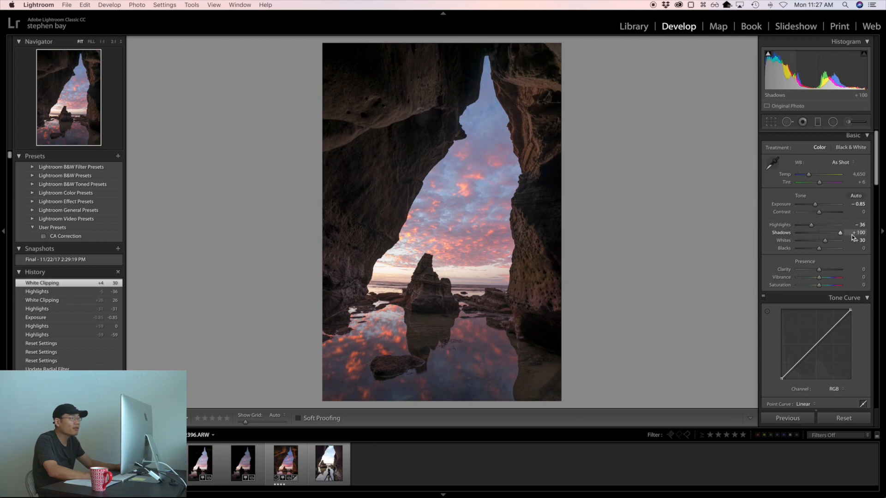
pyautogui.moveTo(852, 236); pyautogui.dragTo(851, 236)
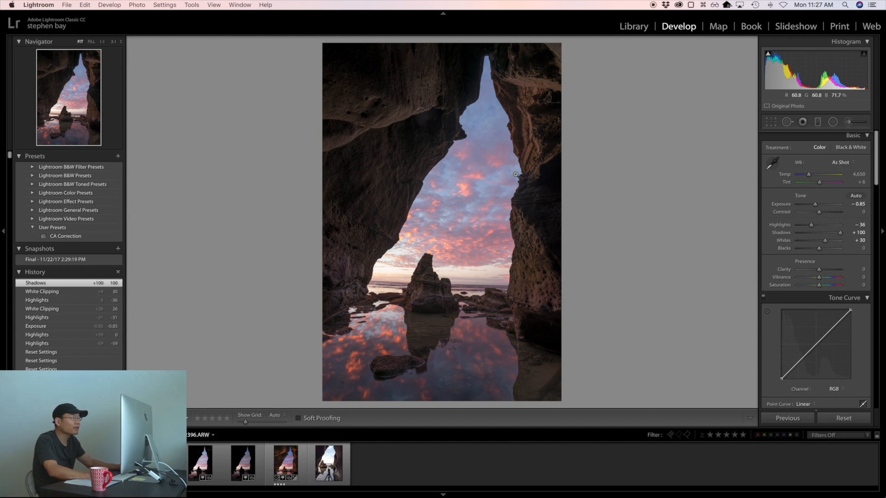
pyautogui.click(505, 218)
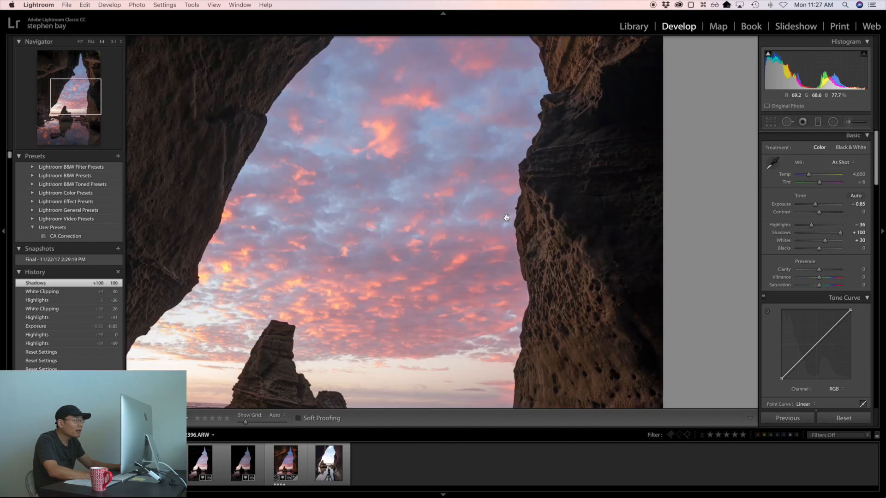
pyautogui.moveTo(526, 131); pyautogui.dragTo(499, 274)
pyautogui.moveTo(433, 253); pyautogui.dragTo(579, 218)
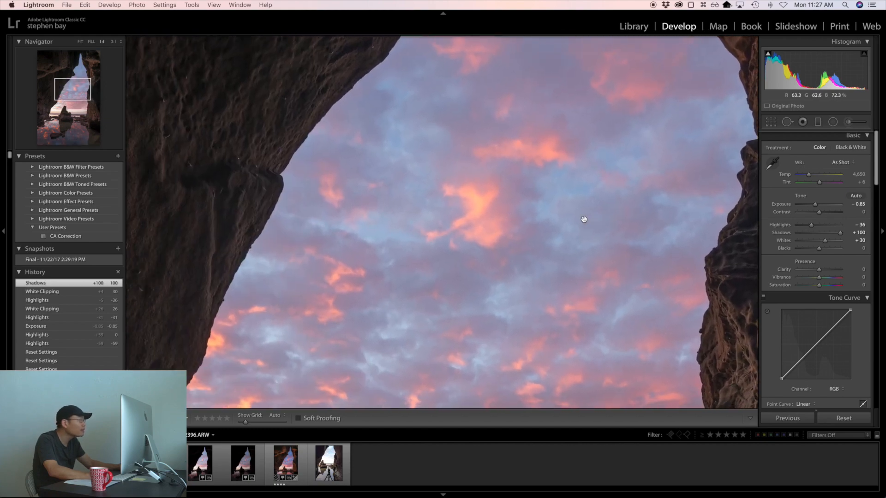
pyautogui.moveTo(409, 280); pyautogui.dragTo(464, 138)
pyautogui.moveTo(577, 263); pyautogui.dragTo(470, 291)
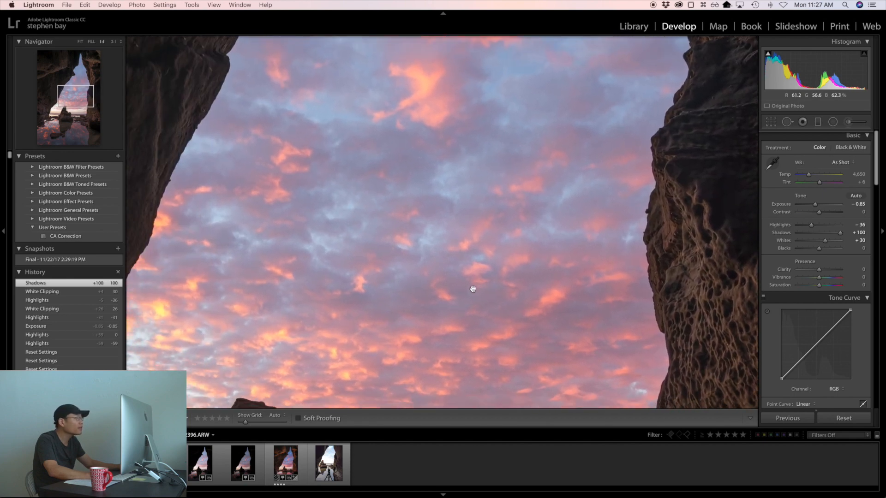
pyautogui.click(113, 42)
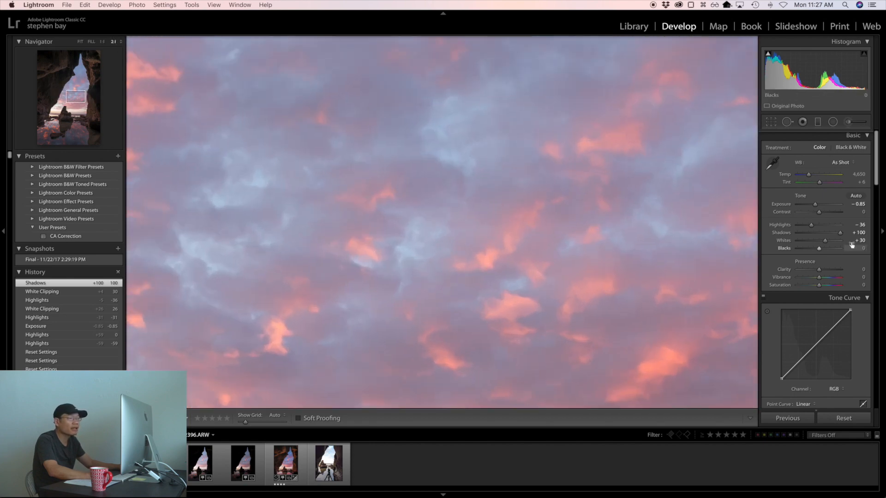
# Step: Set Shadows to +33 and show the whole photo again
pyautogui.moveTo(839, 234); pyautogui.dragTo(820, 233)
pyautogui.click(554, 214)
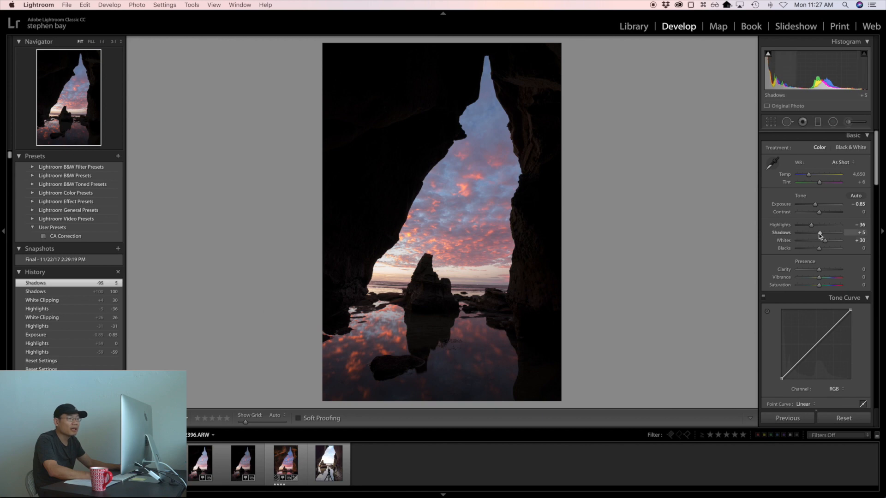
pyautogui.moveTo(819, 232); pyautogui.dragTo(826, 235)
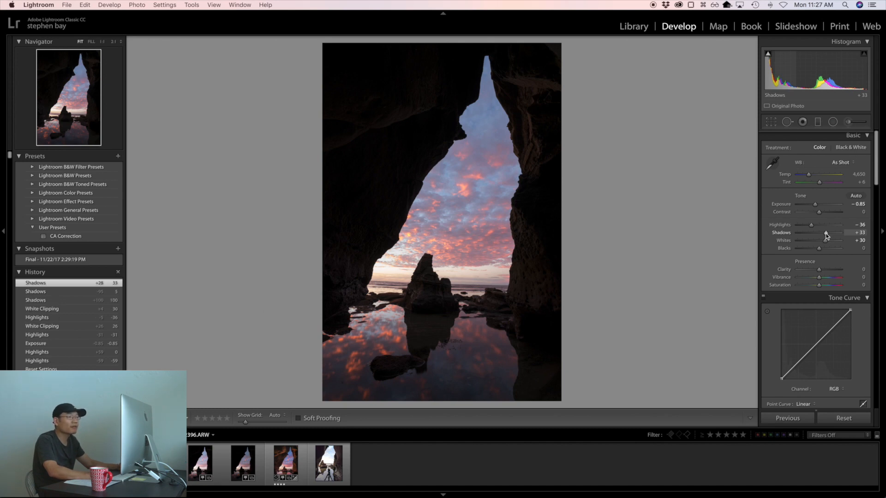
# Step: Start an Adjustment Brush mask on the upper-right cave wall, show its overlay and enlarge the brush to size 14
pyautogui.click(849, 123)
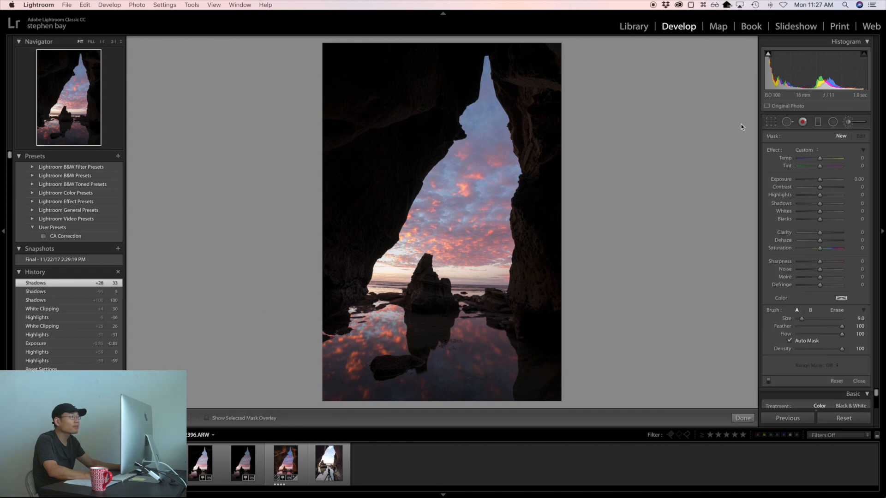
pyautogui.click(533, 73)
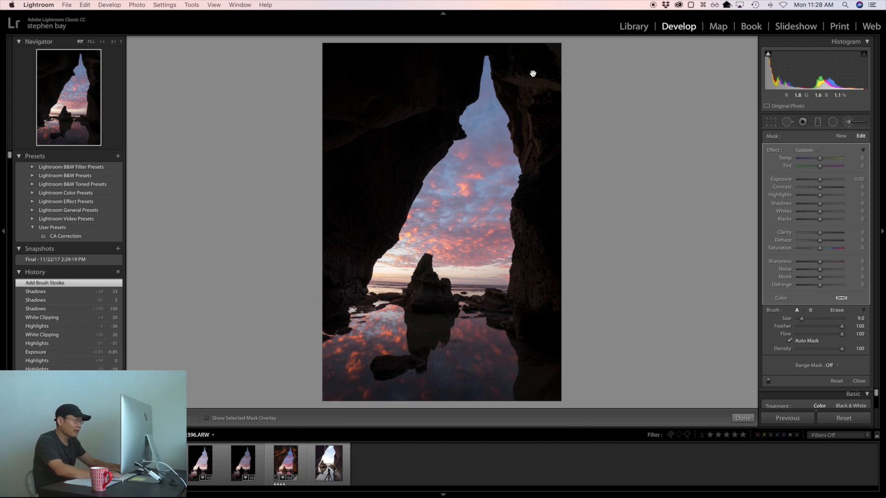
pyautogui.press('o')
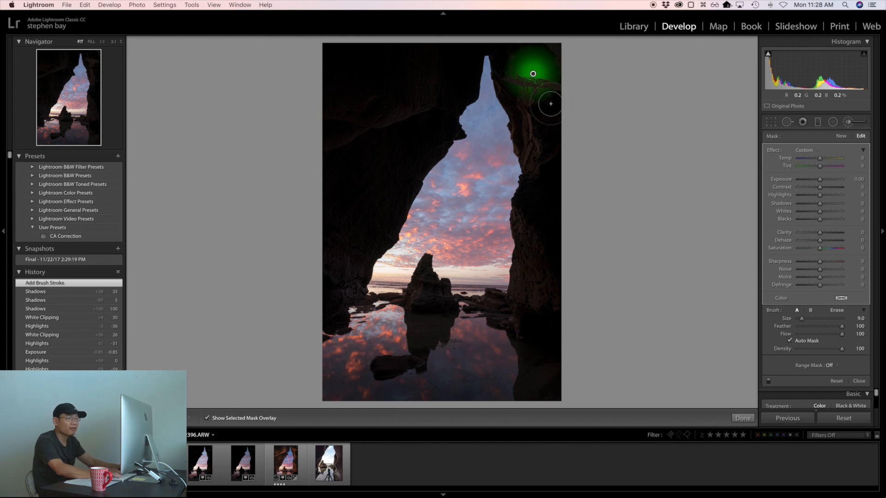
pyautogui.press(']')
pyautogui.press(']')
pyautogui.press(']')
pyautogui.press(']')
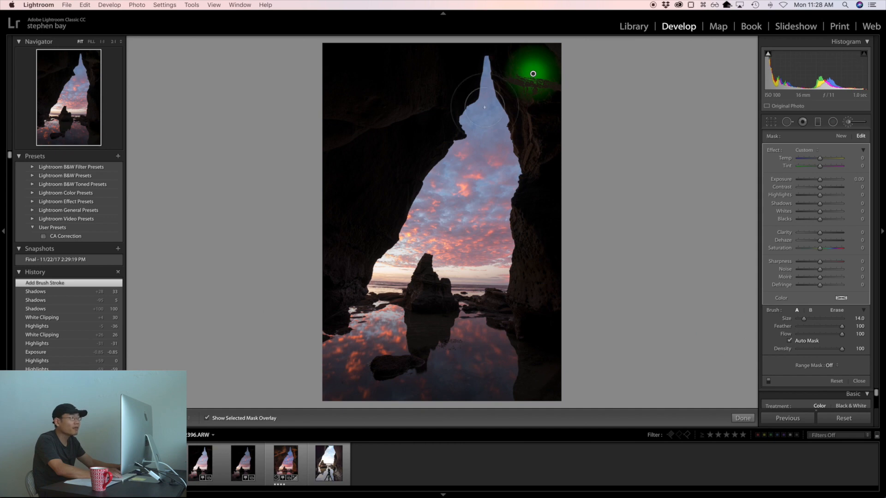
# Step: Paint the mask over the cave walls and ceiling on both sides of the opening, leaving out the sky
pyautogui.moveTo(509, 56)
pyautogui.mouseDown()
pyautogui.moveTo(546, 69)
pyautogui.moveTo(553, 58)
pyautogui.moveTo(547, 92)
pyautogui.moveTo(515, 75)
pyautogui.moveTo(541, 185)
pyautogui.moveTo(533, 289)
pyautogui.mouseUp()
pyautogui.moveTo(460, 36)
pyautogui.mouseDown()
pyautogui.moveTo(330, 44)
pyautogui.moveTo(328, 57)
pyautogui.moveTo(453, 69)
pyautogui.moveTo(468, 82)
pyautogui.moveTo(268, 94)
pyautogui.moveTo(411, 109)
pyautogui.moveTo(448, 131)
pyautogui.moveTo(314, 133)
pyautogui.moveTo(311, 161)
pyautogui.moveTo(337, 156)
pyautogui.moveTo(326, 192)
pyautogui.moveTo(325, 308)
pyautogui.moveTo(329, 254)
pyautogui.moveTo(396, 143)
pyautogui.moveTo(386, 160)
pyautogui.moveTo(348, 176)
pyautogui.moveTo(361, 139)
pyautogui.moveTo(403, 135)
pyautogui.moveTo(414, 146)
pyautogui.moveTo(406, 182)
pyautogui.moveTo(351, 270)
pyautogui.moveTo(389, 158)
pyautogui.moveTo(463, 87)
pyautogui.moveTo(348, 288)
pyautogui.mouseUp()
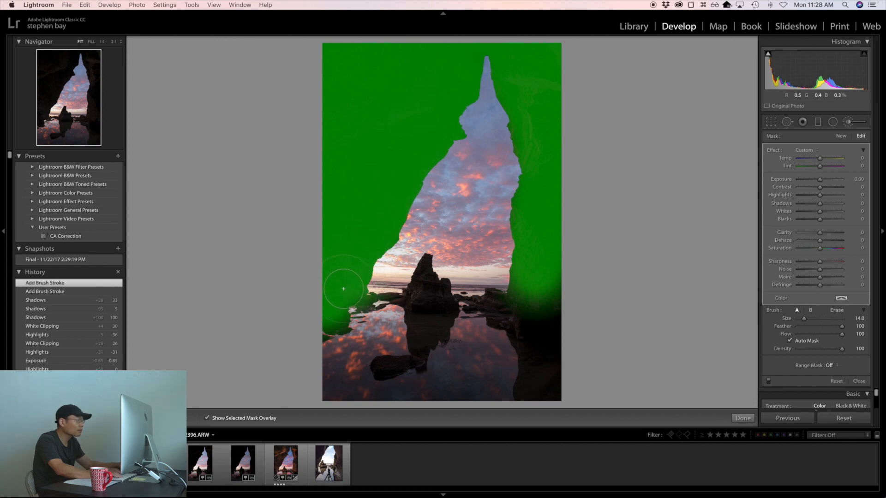
pyautogui.moveTo(530, 150)
pyautogui.mouseDown()
pyautogui.moveTo(522, 123)
pyautogui.moveTo(541, 119)
pyautogui.mouseUp()
pyautogui.moveTo(526, 282)
pyautogui.mouseDown()
pyautogui.moveTo(532, 294)
pyautogui.moveTo(559, 292)
pyautogui.moveTo(558, 284)
pyautogui.mouseUp()
# Step: Add the central sea stack to the mask with brush size 11 and the small foreground rock with sizes 6 and 5
pyautogui.scroll(5, 558, 282)
pyautogui.scroll(-7, 436, 282)
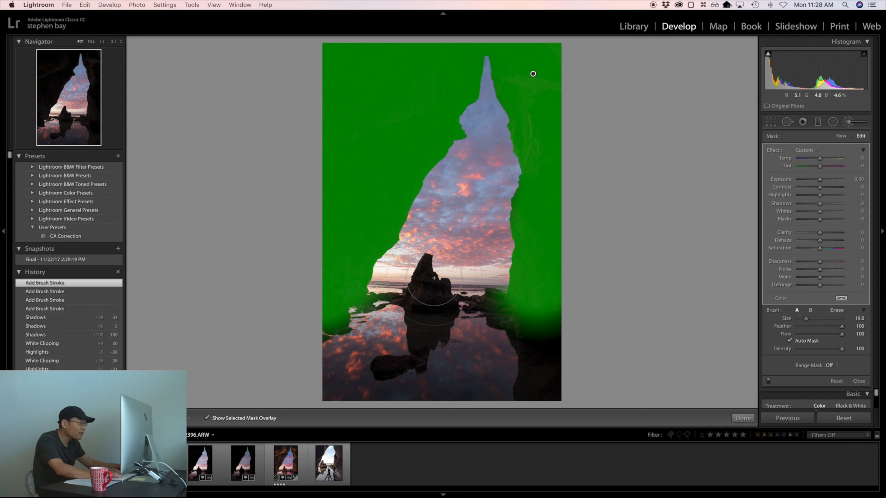
pyautogui.scroll(-1, 427, 276)
pyautogui.moveTo(427, 274)
pyautogui.mouseDown()
pyautogui.moveTo(416, 295)
pyautogui.moveTo(450, 299)
pyautogui.mouseUp()
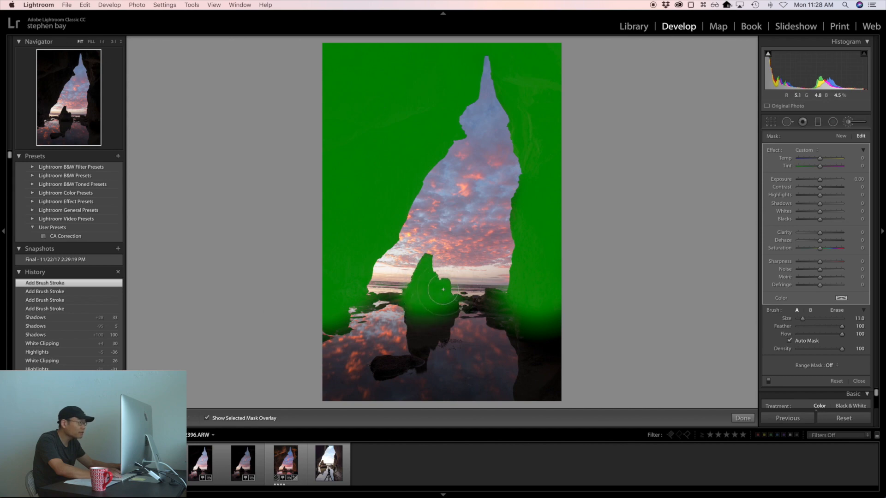
pyautogui.scroll(-5, 393, 366)
pyautogui.scroll(1, 382, 366)
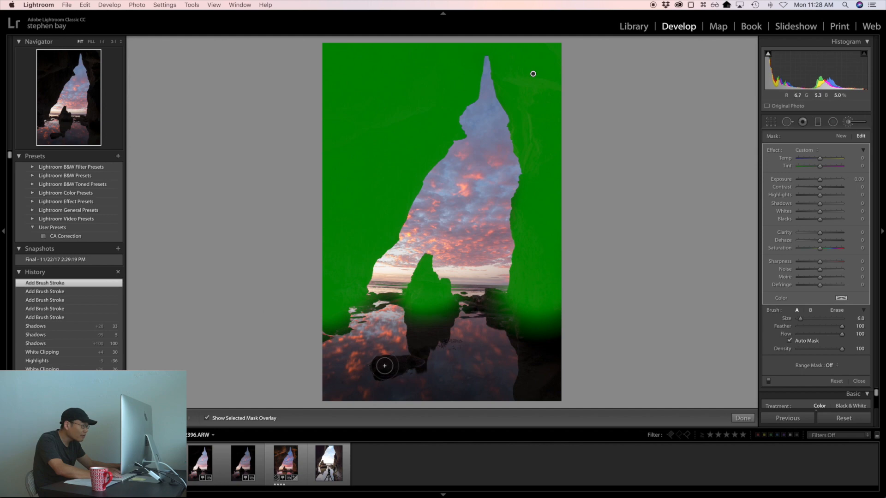
pyautogui.moveTo(380, 365); pyautogui.dragTo(415, 363)
pyautogui.scroll(-2, 415, 362)
pyautogui.click(416, 362)
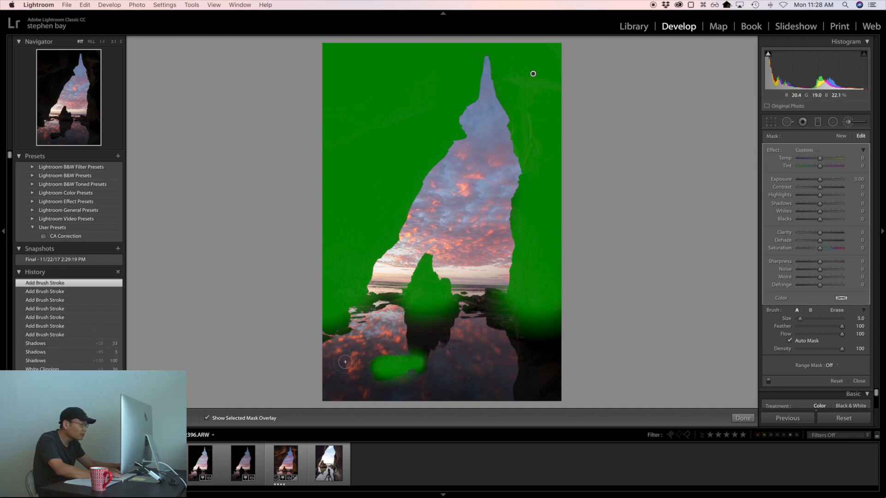
# Step: Erase mask spill from the water beside the small foreground rock with eraser size 6, and hide the mask overlay
pyautogui.click(837, 310)
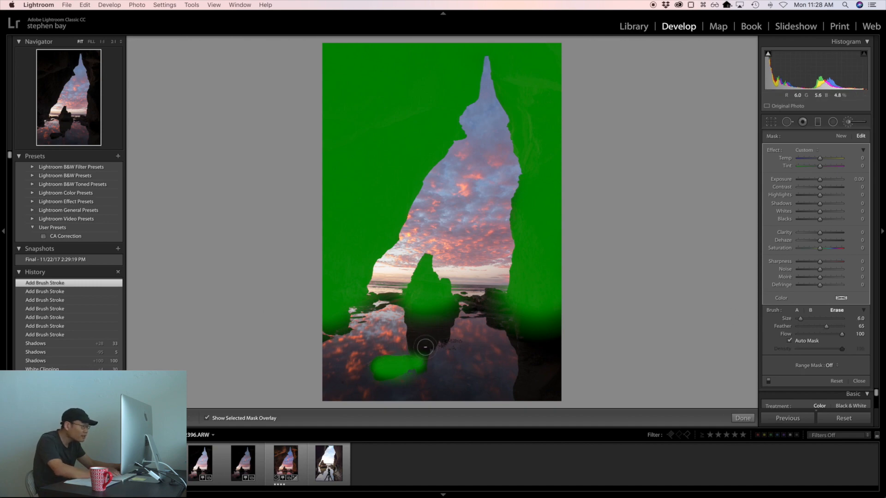
pyautogui.click(430, 374)
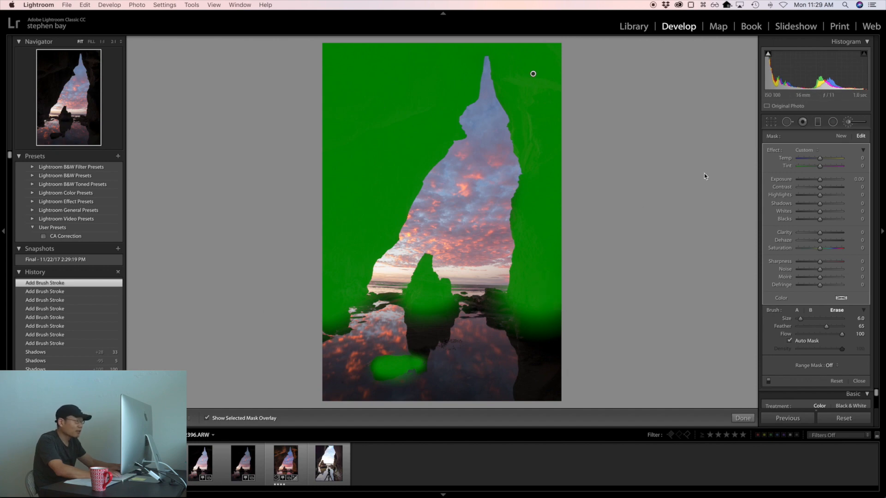
pyautogui.press('o')
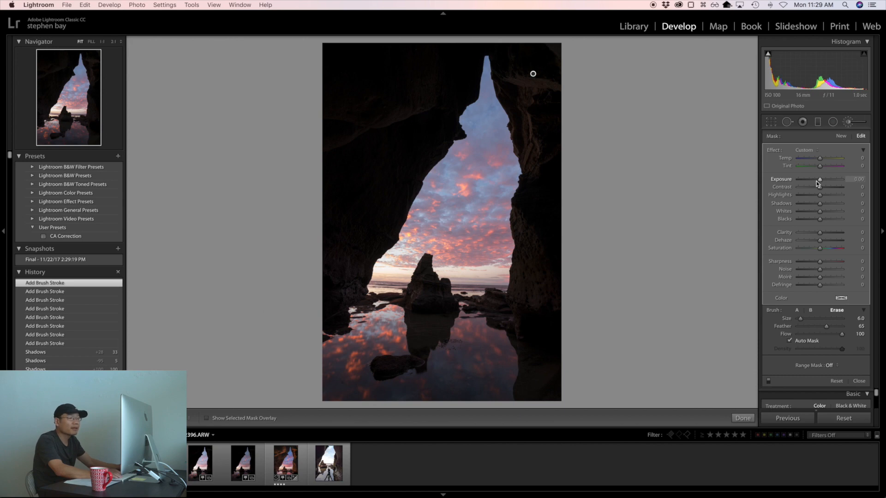
# Step: Set the cave mask to Exposure 0.40, Shadows 45, Temp 43 and Tint 35, and close the Adjustment Brush
pyautogui.moveTo(820, 181)
pyautogui.mouseDown()
pyautogui.moveTo(831, 204)
pyautogui.moveTo(823, 182)
pyautogui.mouseUp()
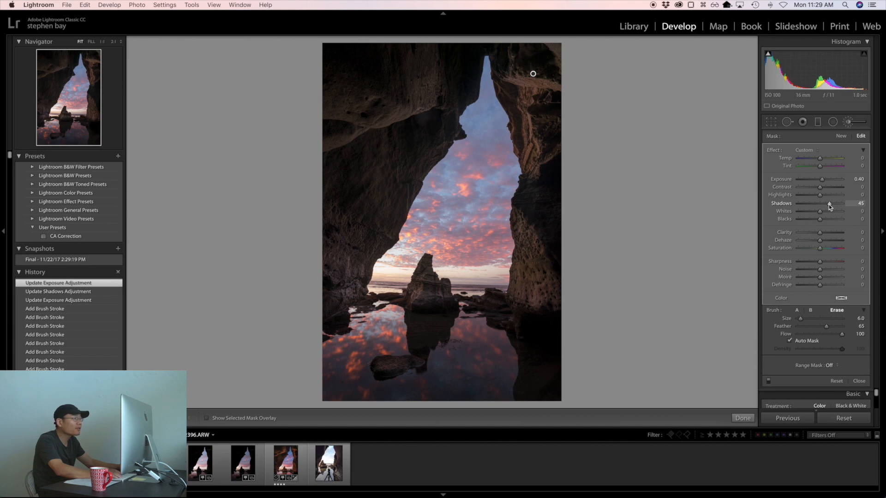
pyautogui.click(828, 204)
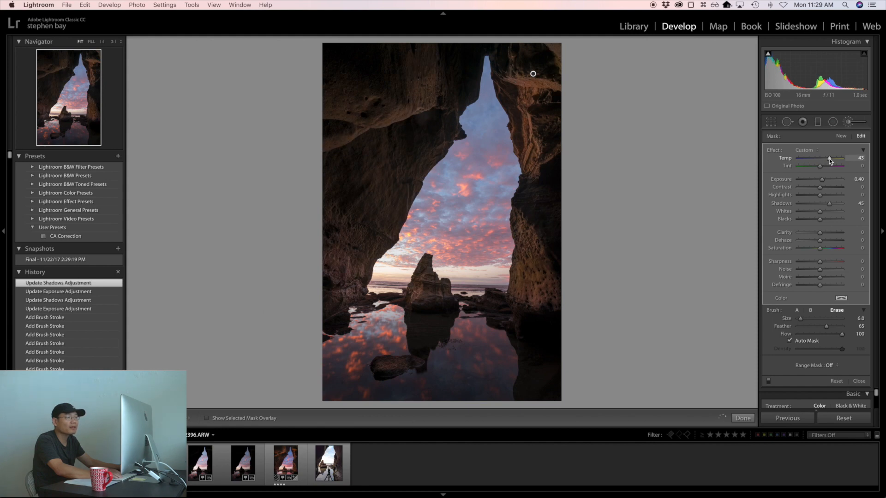
pyautogui.moveTo(820, 166); pyautogui.dragTo(825, 168)
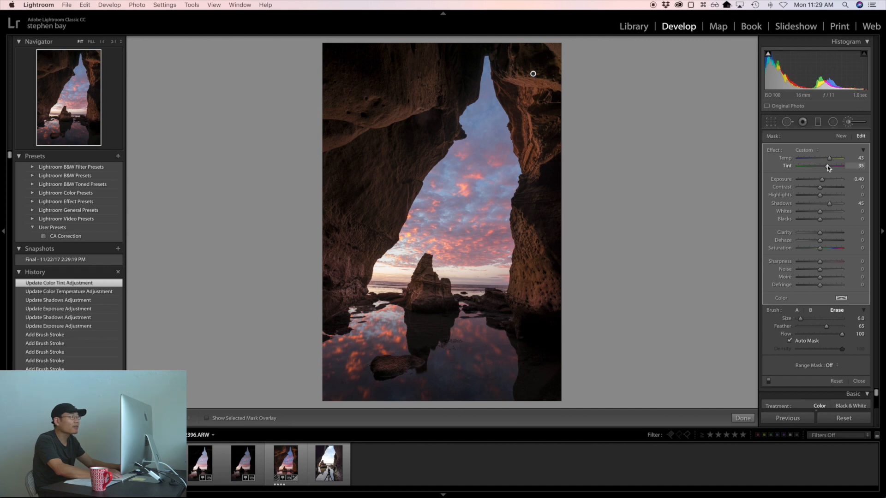
pyautogui.click(848, 122)
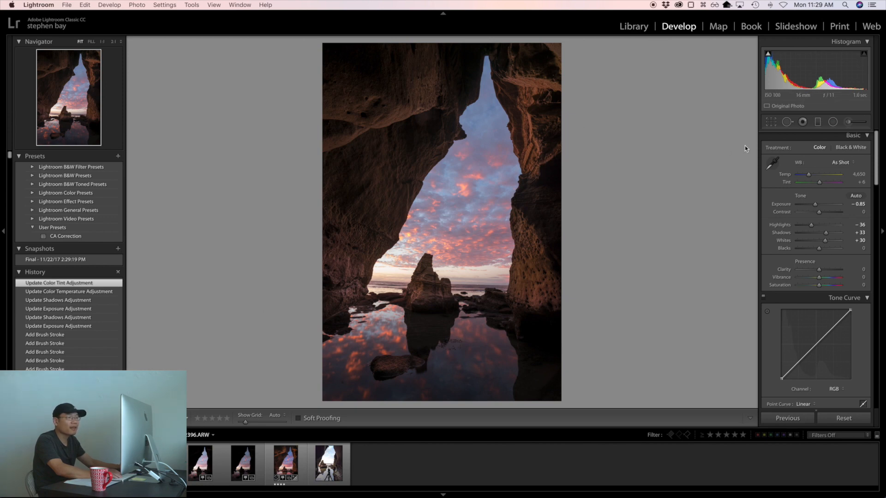
# Step: Place a wide elliptical Radial Filter on the upper-left cave ceiling and invert its mask to affect the inside
pyautogui.click(834, 122)
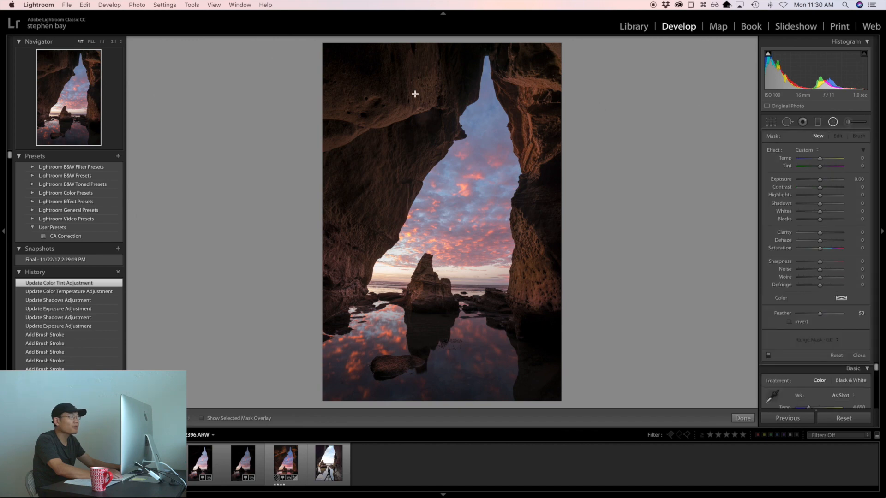
pyautogui.moveTo(367, 89); pyautogui.dragTo(431, 122)
pyautogui.moveTo(366, 88); pyautogui.dragTo(405, 105)
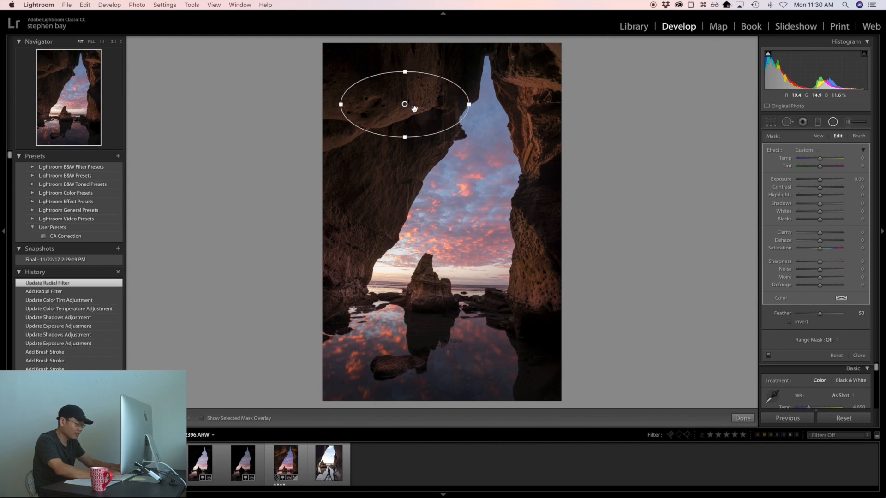
pyautogui.press('o')
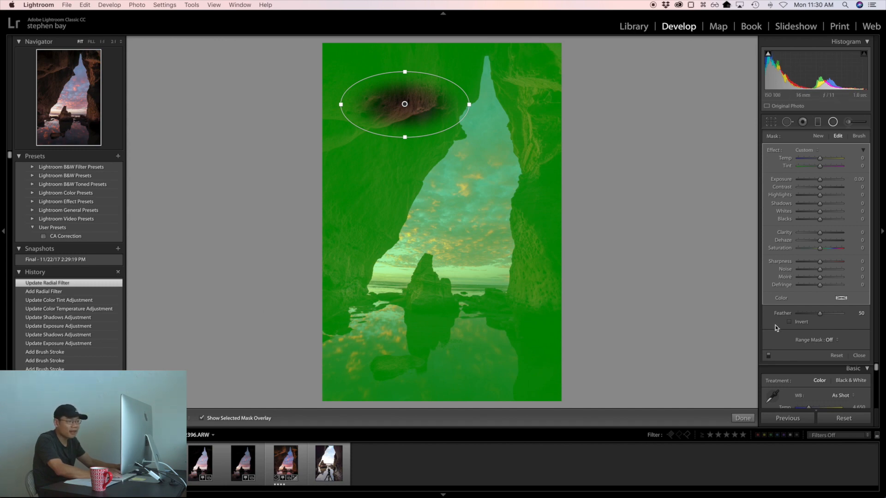
pyautogui.click(790, 323)
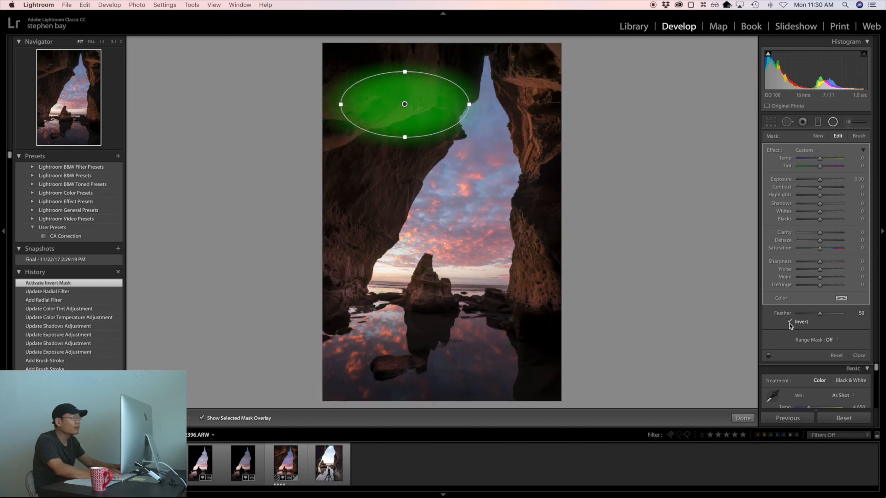
# Step: Tilt and shift the ellipse to follow the lit rock ledge, hide its overlay and set its Shadows to 15
pyautogui.moveTo(474, 106); pyautogui.dragTo(465, 90)
pyautogui.moveTo(403, 105); pyautogui.dragTo(411, 111)
pyautogui.press('o')
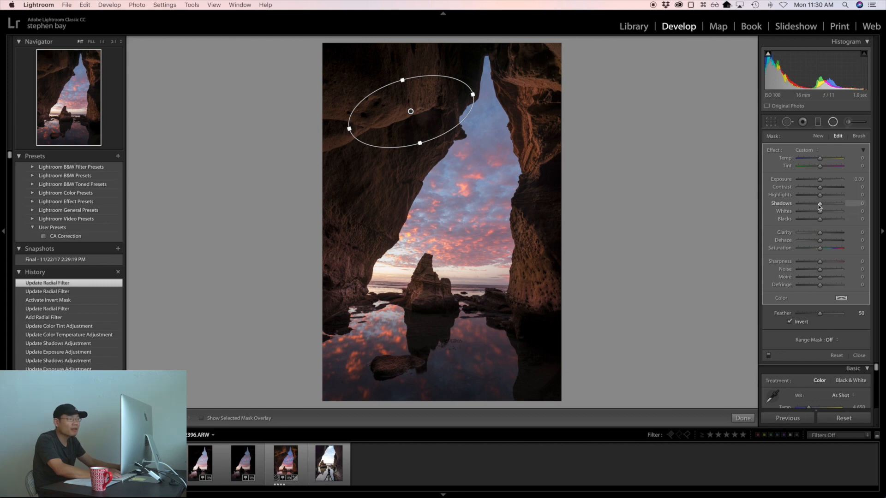
pyautogui.moveTo(821, 206); pyautogui.dragTo(822, 206)
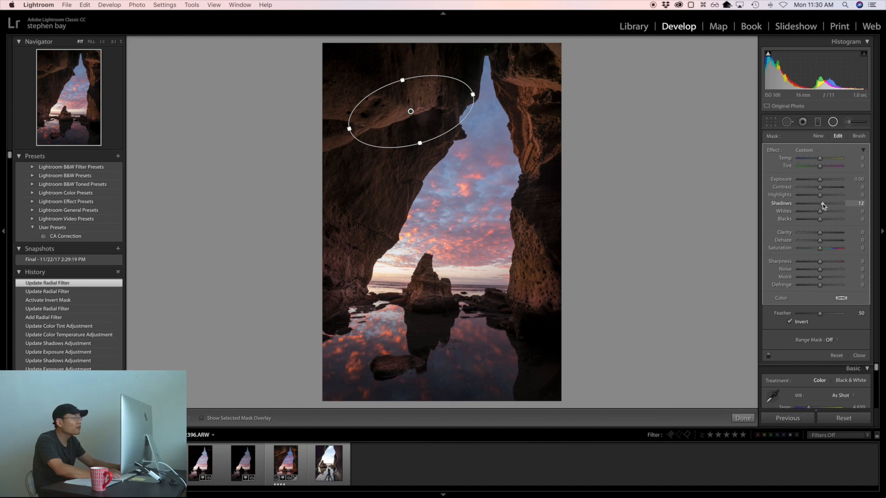
pyautogui.moveTo(823, 206); pyautogui.dragTo(824, 205)
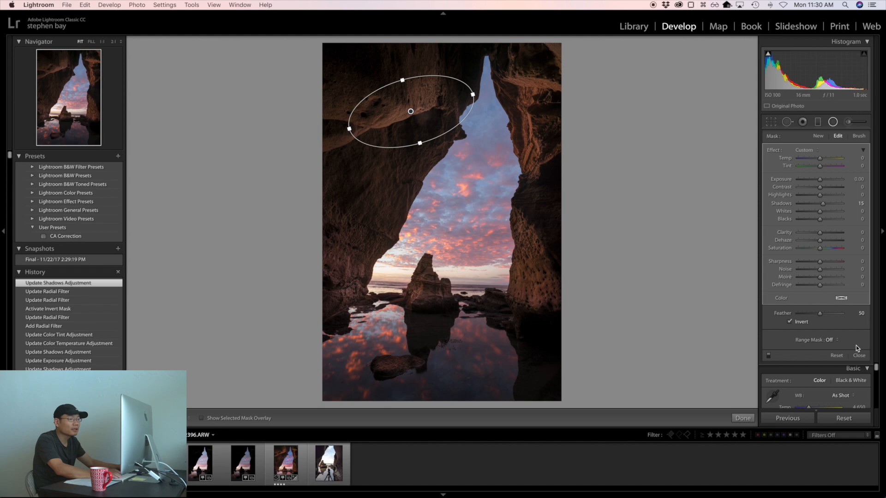
# Step: Duplicate the Radial Filter and reshape the copy into a rounder ellipse over the rock at the photo's left edge
pyautogui.rightClick(411, 112)
pyautogui.click(415, 116)
pyautogui.moveTo(411, 112); pyautogui.dragTo(346, 125)
pyautogui.moveTo(415, 105); pyautogui.dragTo(344, 88)
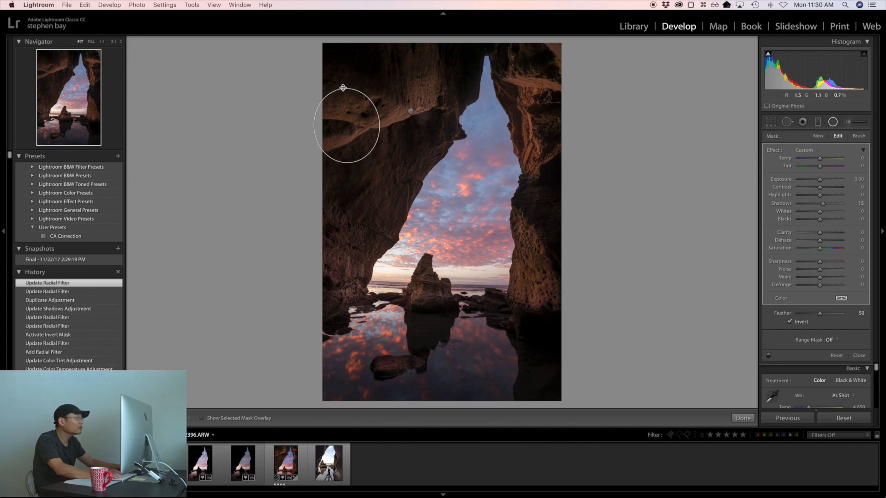
# Step: Duplicate the left-edge Radial Filter and place the copy, enlarged and rotated, on the left cave wall below the ledge
pyautogui.rightClick(347, 126)
pyautogui.click(355, 131)
pyautogui.moveTo(357, 139); pyautogui.dragTo(429, 142)
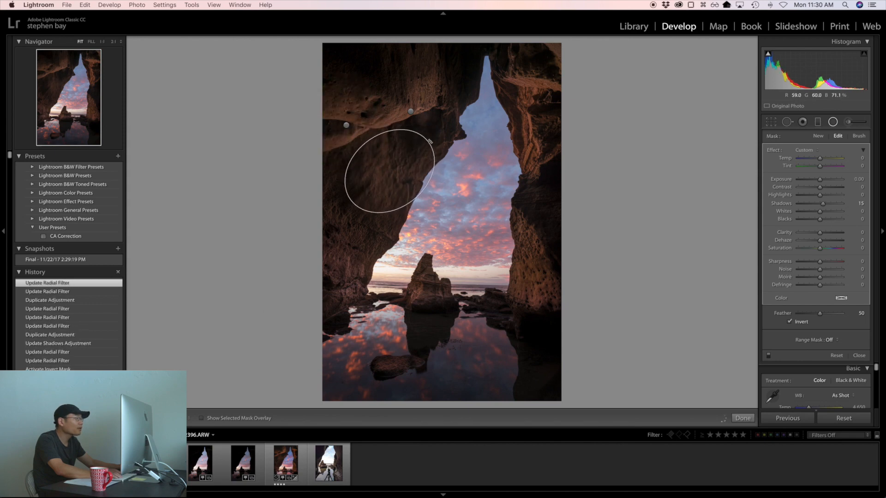
# Step: Nudge and widen the left-wall ellipse, and duplicate the Radial Filter as a tall upright ellipse over the right cave wall
pyautogui.moveTo(390, 171); pyautogui.dragTo(384, 166)
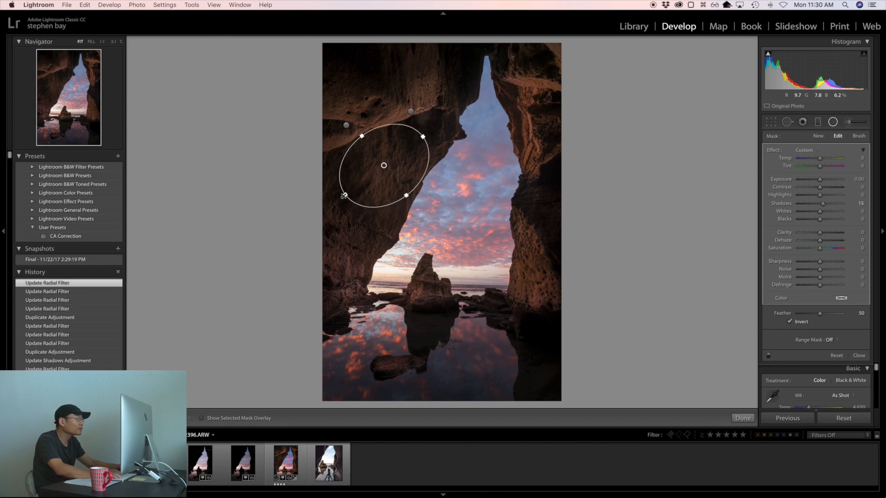
pyautogui.moveTo(343, 196); pyautogui.dragTo(339, 199)
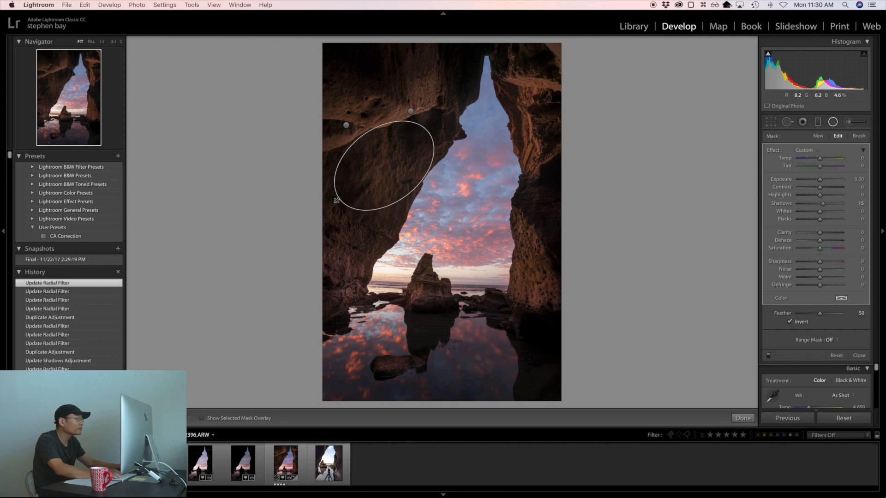
pyautogui.rightClick(384, 166)
pyautogui.click(391, 170)
pyautogui.moveTo(382, 166); pyautogui.dragTo(551, 188)
pyautogui.moveTo(599, 154); pyautogui.dragTo(555, 102)
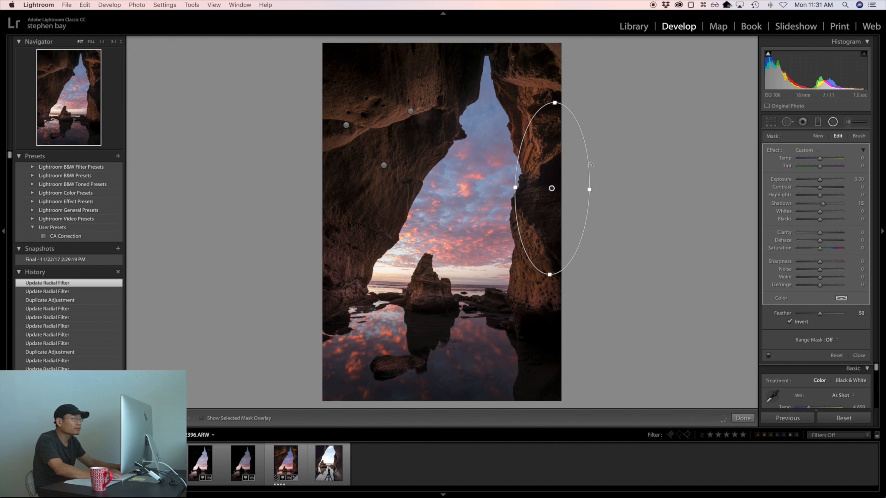
pyautogui.moveTo(589, 190); pyautogui.dragTo(596, 189)
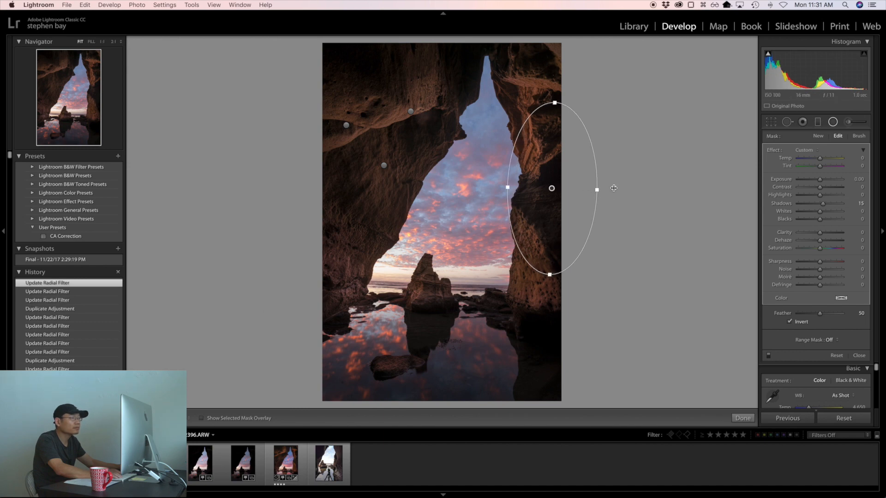
pyautogui.click(833, 123)
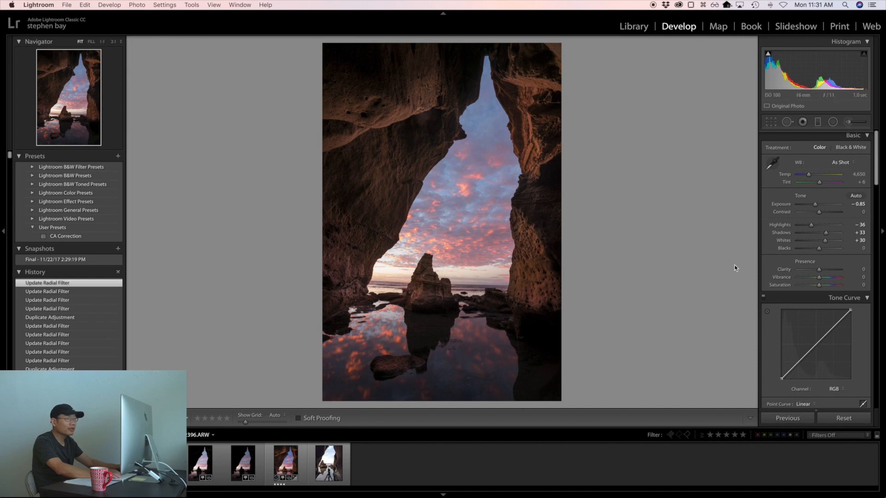
# Step: Place a level Graduated Filter across the horizon so it affects the foreground rocks and water, and check its mask overlay
pyautogui.click(818, 122)
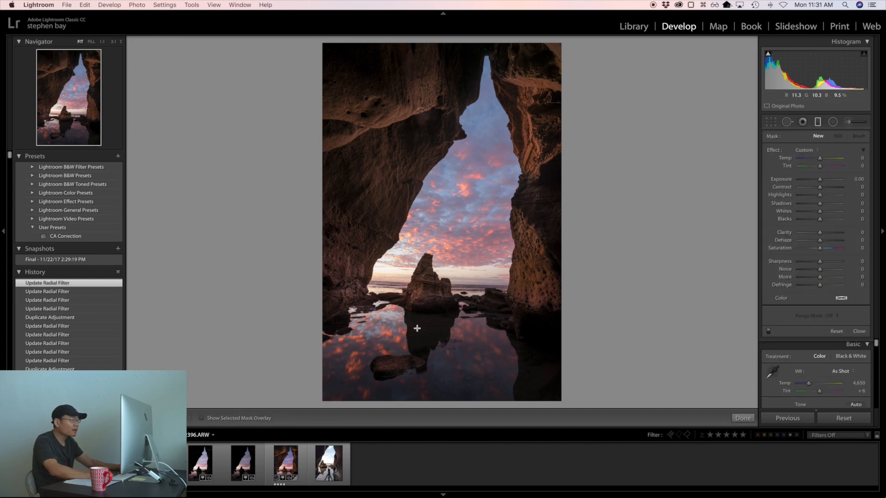
pyautogui.moveTo(464, 311); pyautogui.dragTo(464, 270)
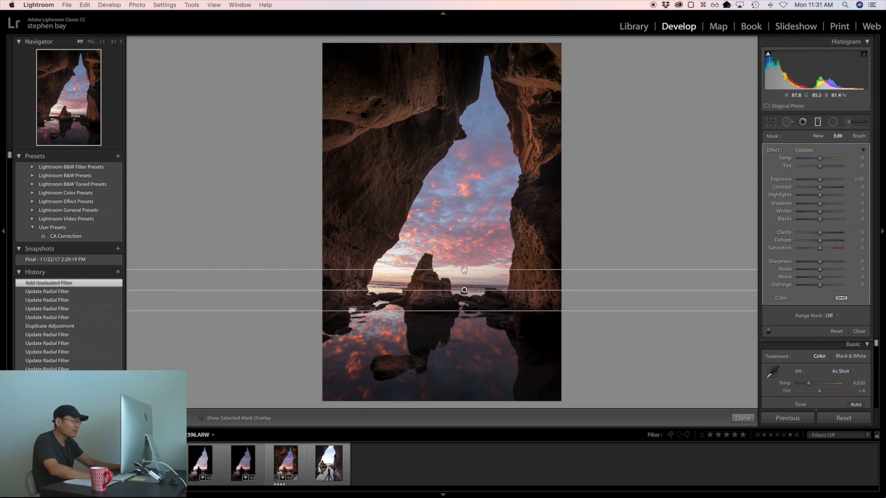
pyautogui.press('o')
pyautogui.press('o')
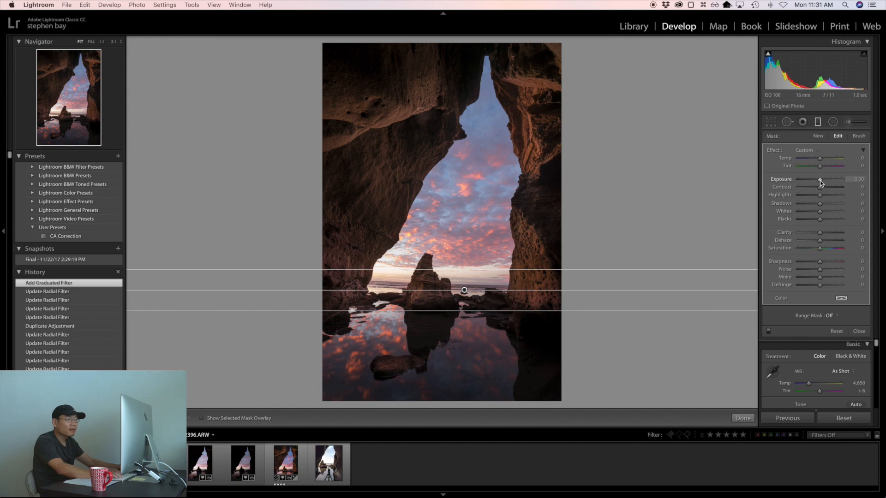
# Step: Set the Graduated Filter's Shadows to 23 and Temp to 3, and raise its Exposure slightly
pyautogui.moveTo(819, 181)
pyautogui.mouseDown()
pyautogui.moveTo(826, 204)
pyautogui.moveTo(820, 179)
pyautogui.mouseUp()
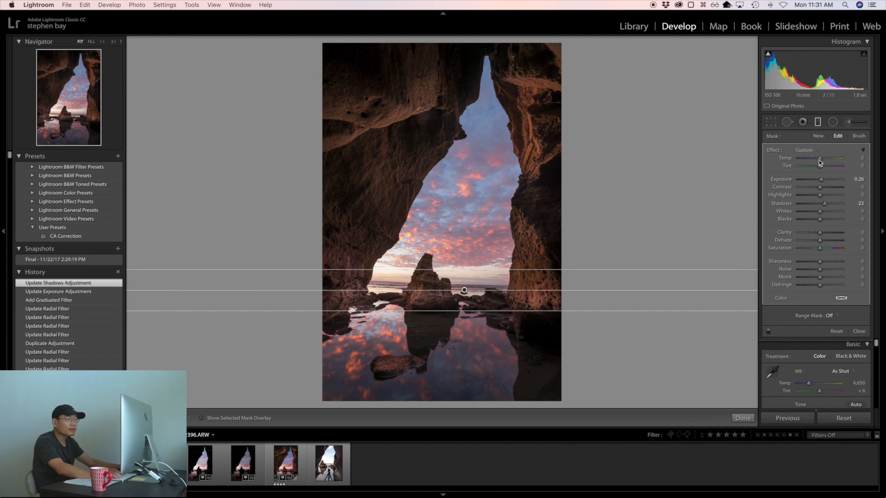
pyautogui.moveTo(819, 165); pyautogui.dragTo(820, 165)
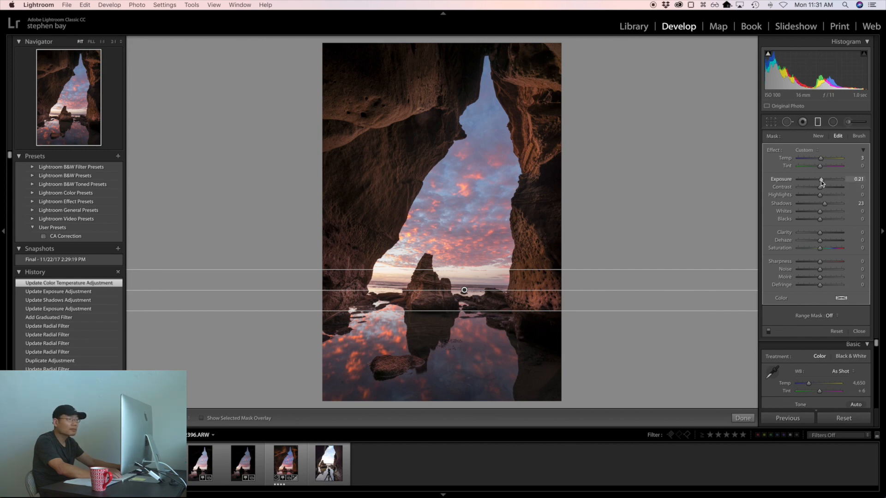
pyautogui.moveTo(820, 181); pyautogui.dragTo(821, 181)
pyautogui.click(818, 121)
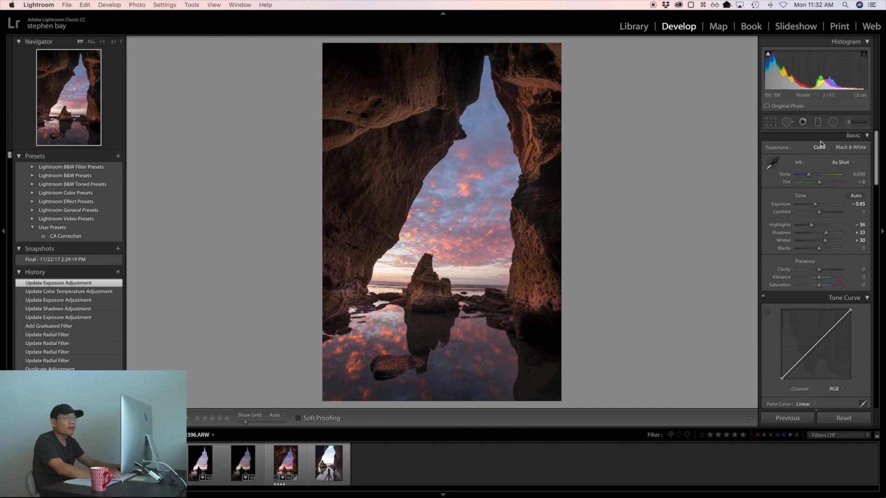
# Step: Place a large elliptical Radial Filter over the lower-right water, invert its mask to affect the inside and check the overlay
pyautogui.click(832, 122)
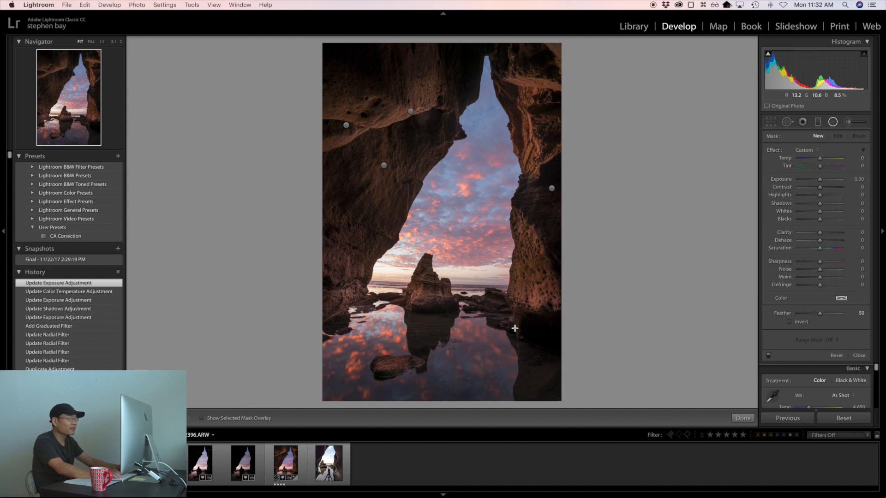
pyautogui.moveTo(462, 343); pyautogui.dragTo(508, 365)
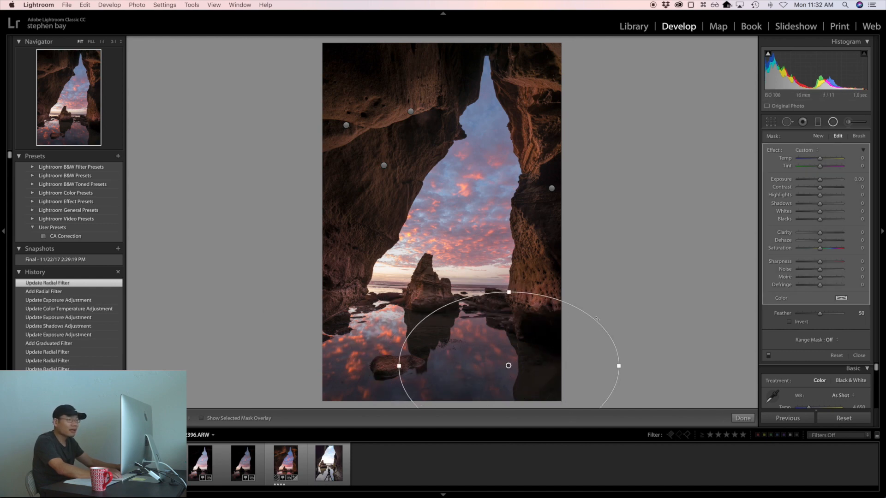
pyautogui.click(788, 322)
pyautogui.press('o')
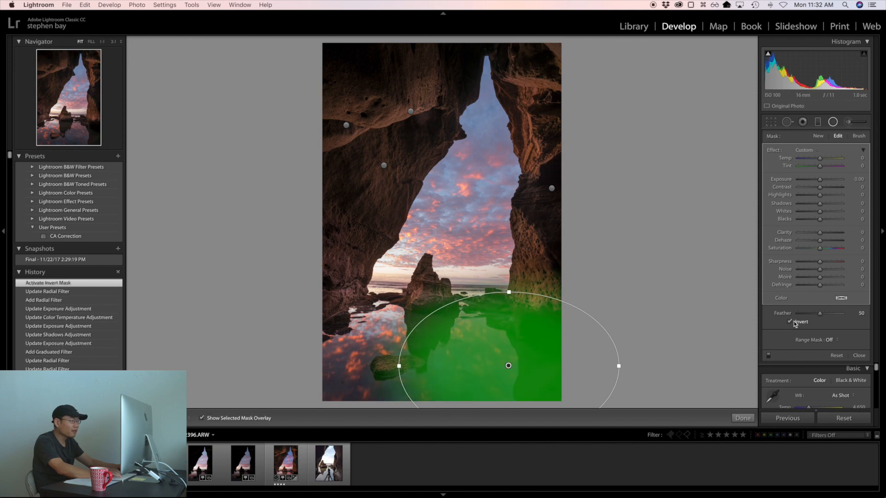
pyautogui.press('o')
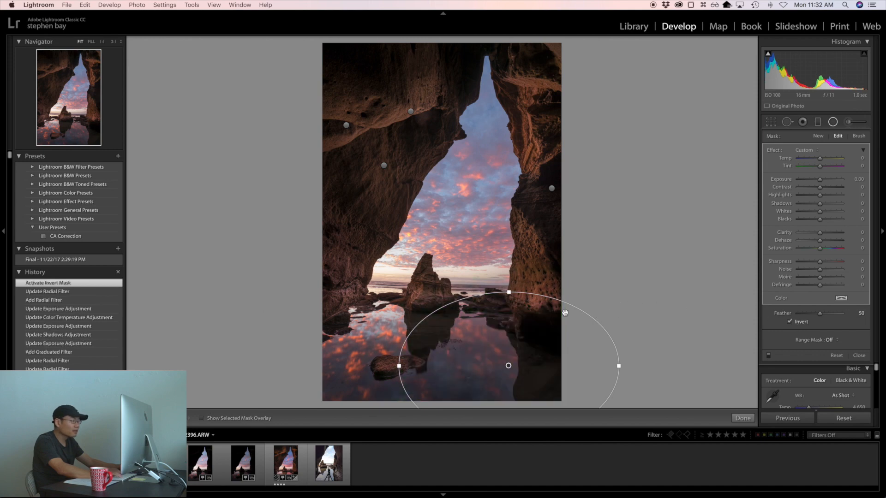
pyautogui.press('o')
pyautogui.press('o')
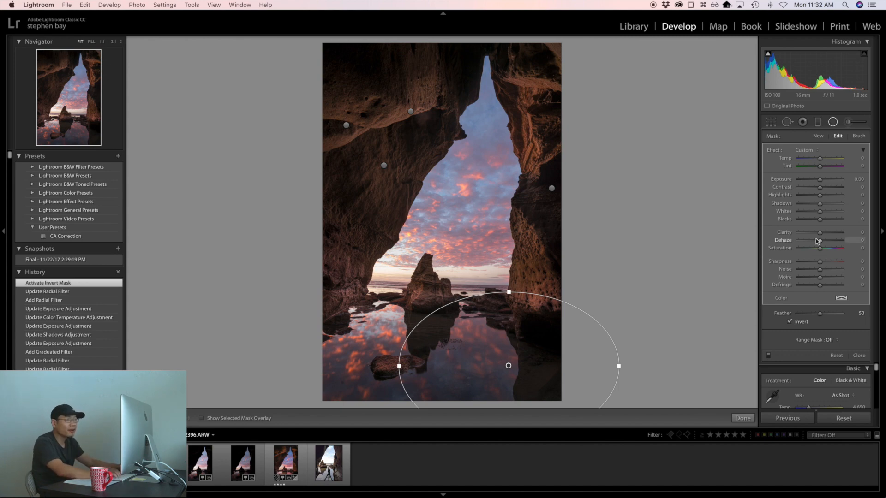
# Step: Set the water Radial Filter's Exposure to 0.21, Contrast to 8, Whites to 25 and Shadows to 12
pyautogui.moveTo(820, 179); pyautogui.dragTo(820, 181)
pyautogui.moveTo(820, 212); pyautogui.dragTo(826, 212)
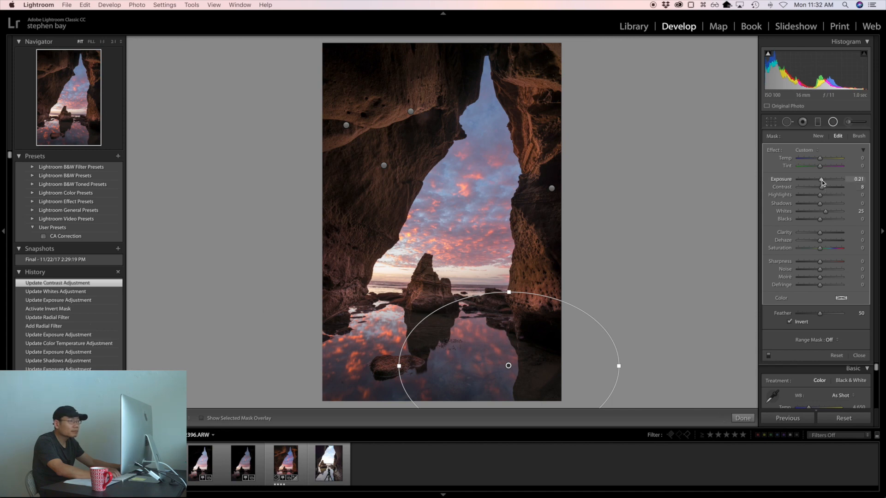
pyautogui.moveTo(821, 203); pyautogui.dragTo(823, 204)
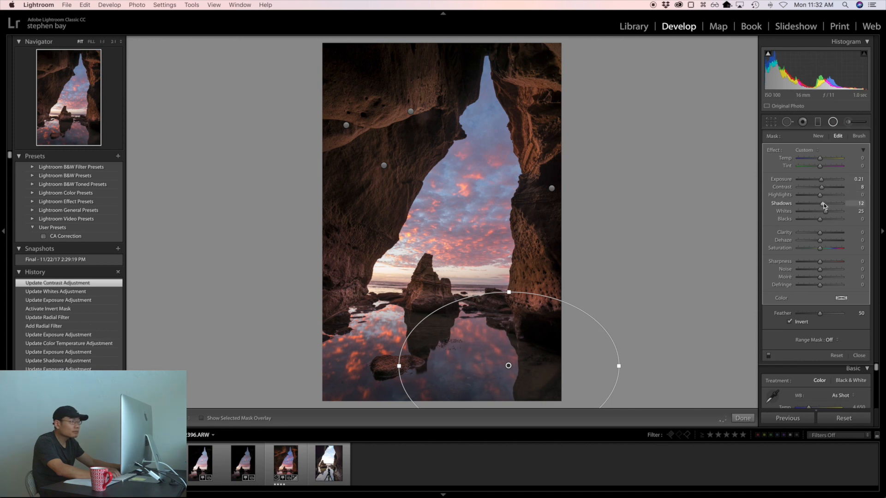
# Step: Set the water Radial Filter's Temp to 12, Tint to 6, Saturation to 7 and Whites to 31
pyautogui.moveTo(820, 159); pyautogui.dragTo(823, 159)
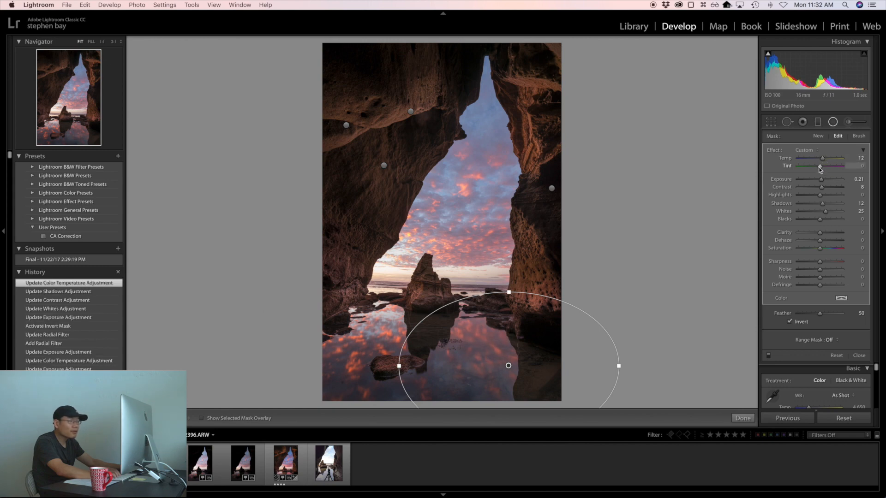
pyautogui.moveTo(819, 166); pyautogui.dragTo(821, 166)
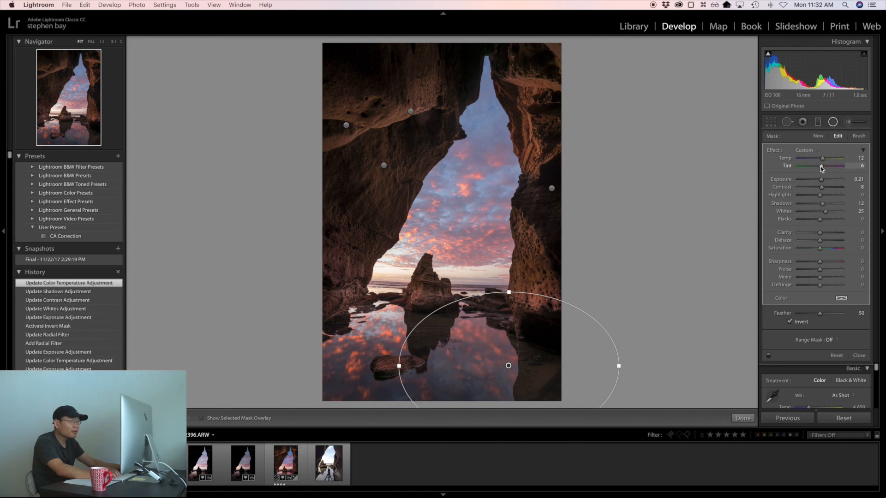
pyautogui.moveTo(819, 248); pyautogui.dragTo(820, 249)
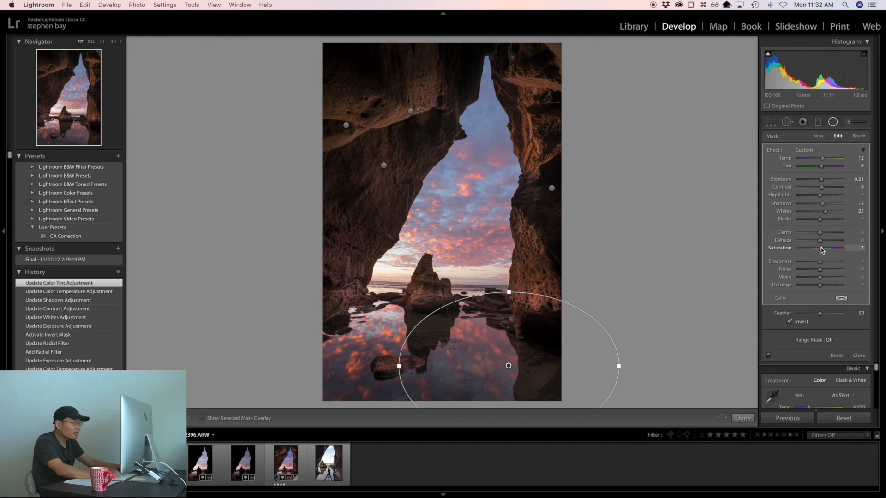
pyautogui.moveTo(821, 249); pyautogui.dragTo(822, 249)
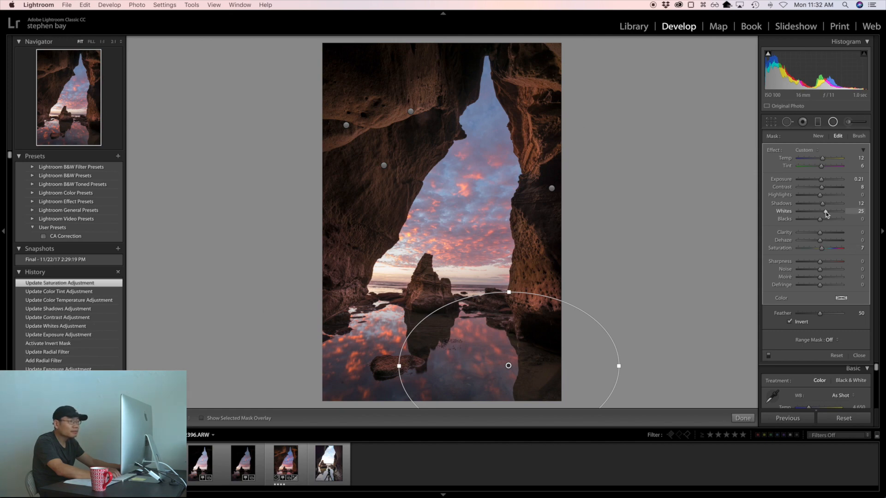
pyautogui.moveTo(826, 212); pyautogui.dragTo(826, 212)
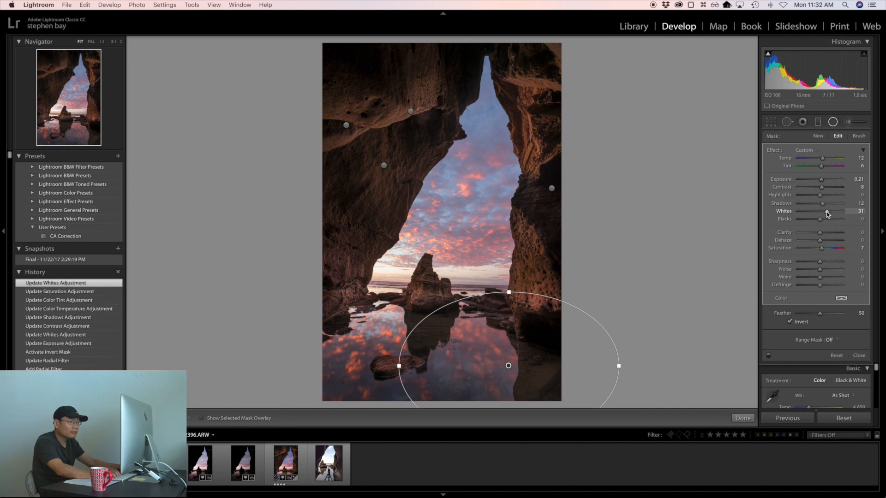
# Step: Restrict the water Radial Filter with a Color range mask sampled from the reflection, with its Amount set to 25
pyautogui.click(831, 342)
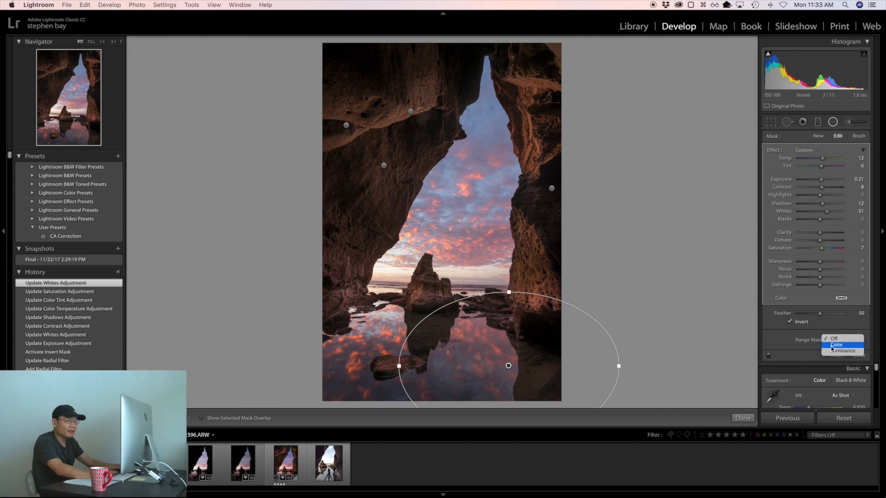
pyautogui.click(835, 345)
pyautogui.click(773, 338)
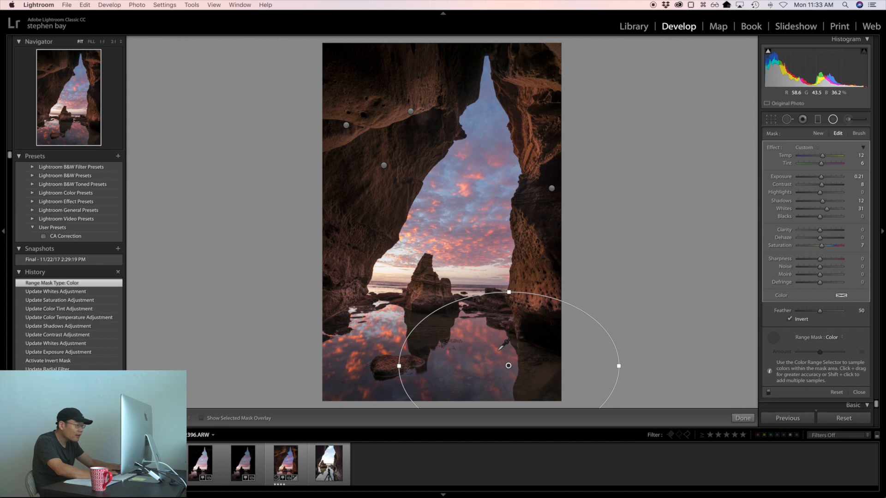
pyautogui.click(499, 349)
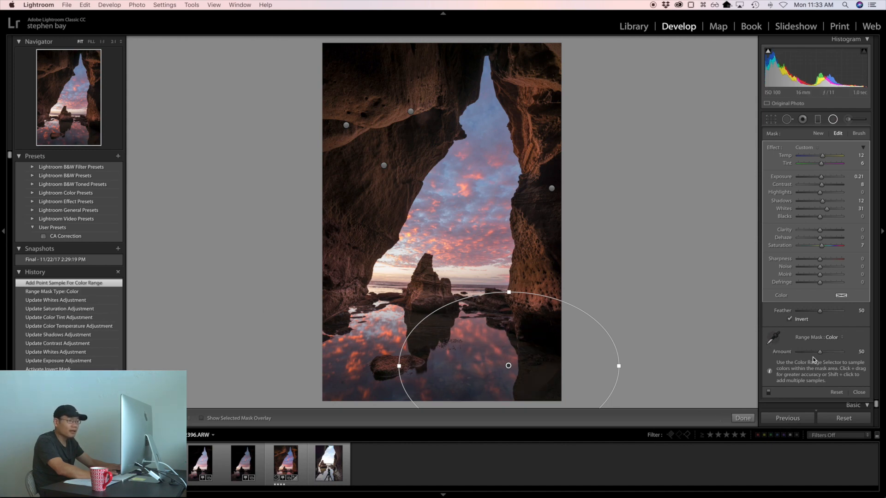
pyautogui.press('alt')
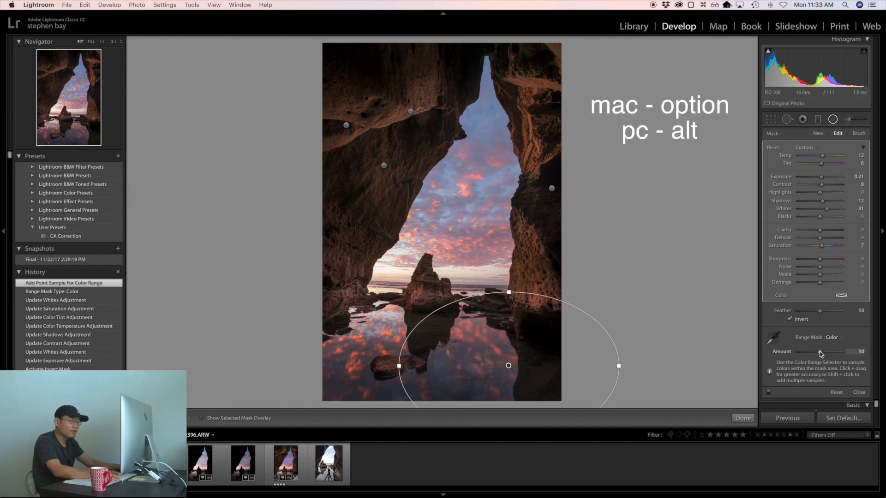
pyautogui.moveTo(821, 353); pyautogui.dragTo(833, 354)
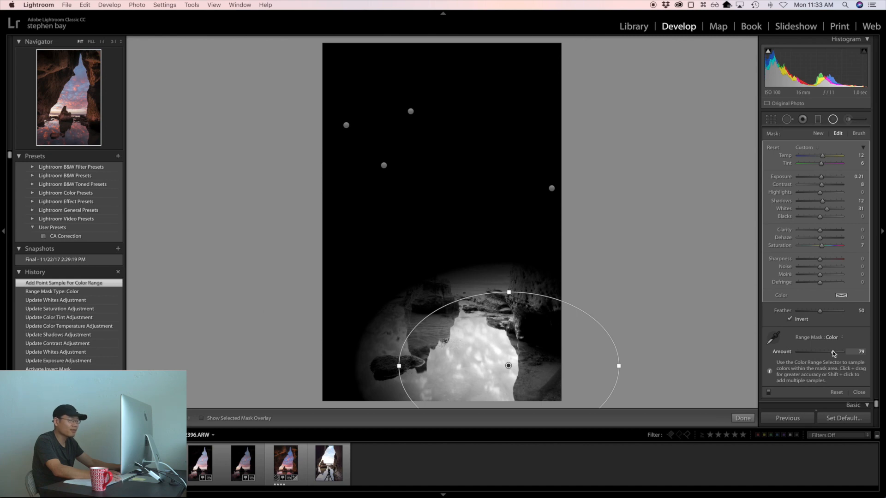
pyautogui.moveTo(833, 353); pyautogui.dragTo(809, 352)
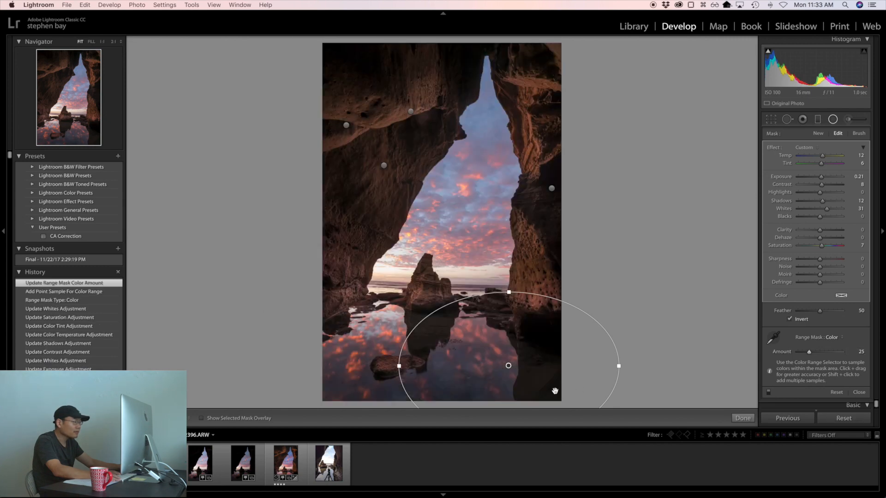
# Step: Shift the water ellipse slightly to the right, set its Whites to 42 and close the Radial Filter
pyautogui.moveTo(508, 366); pyautogui.dragTo(517, 367)
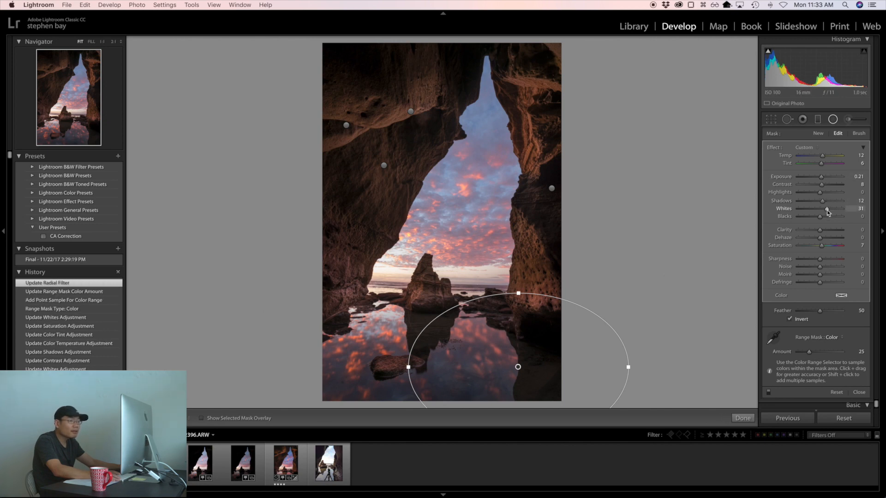
pyautogui.moveTo(826, 209); pyautogui.dragTo(829, 210)
pyautogui.moveTo(829, 211); pyautogui.dragTo(830, 210)
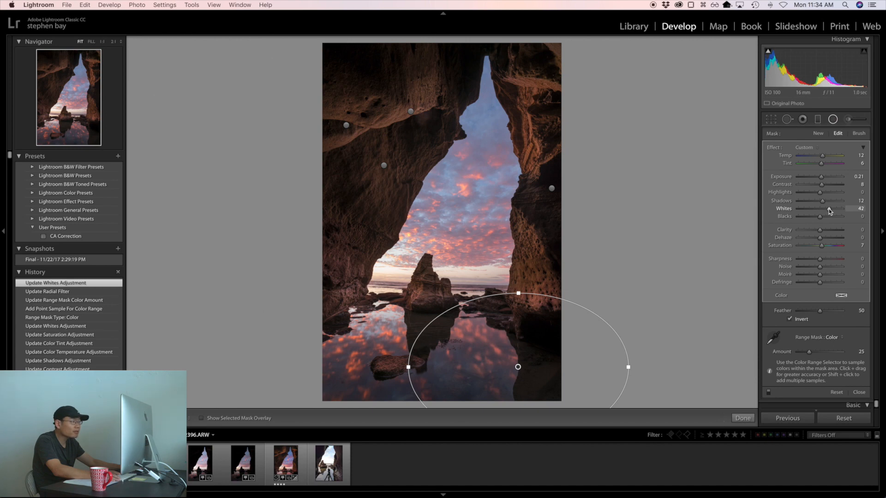
pyautogui.moveTo(828, 209); pyautogui.dragTo(828, 209)
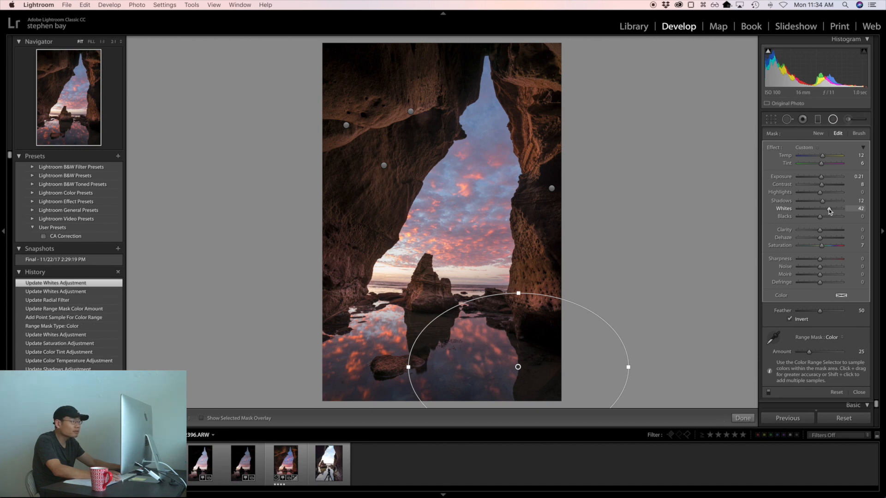
pyautogui.click(833, 121)
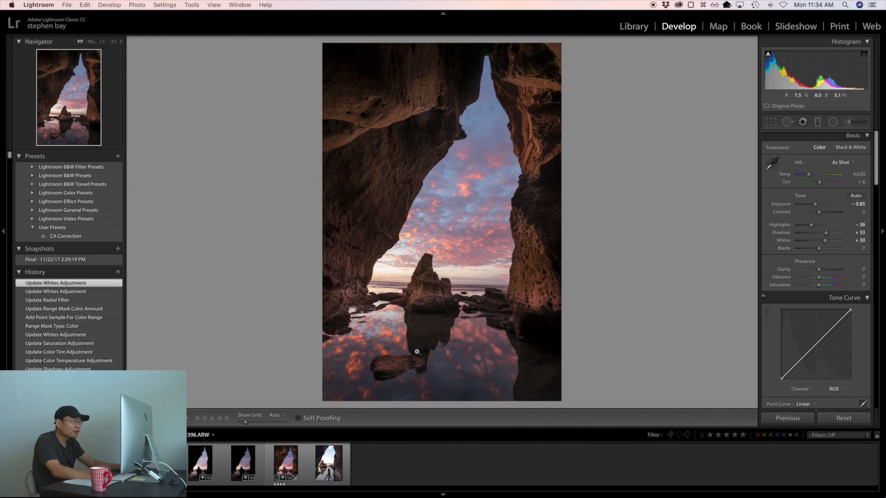
# Step: Add a Radial Filter ellipse over the central sea stack's reflection in the water and invert its mask to affect the inside
pyautogui.click(833, 122)
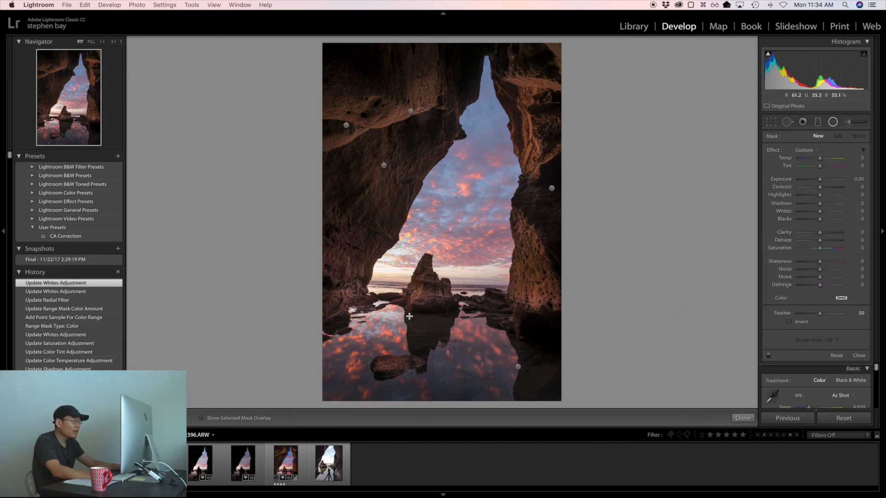
pyautogui.moveTo(409, 317); pyautogui.dragTo(450, 348)
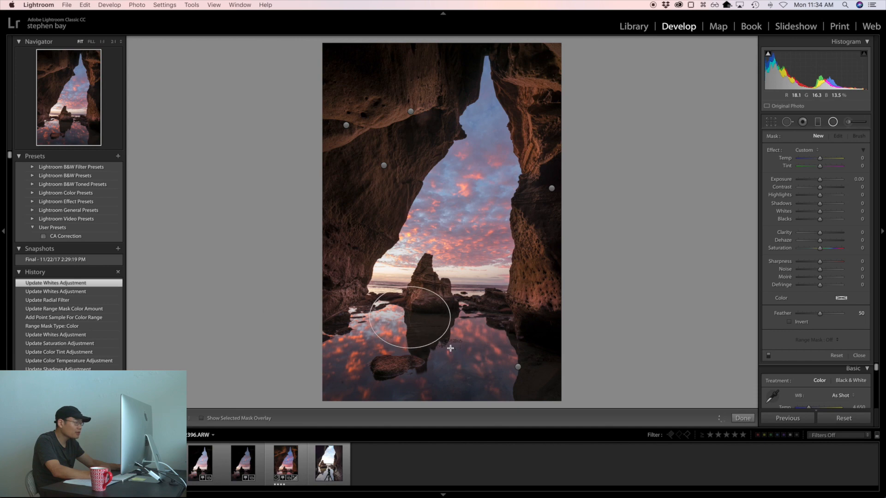
pyautogui.moveTo(409, 317); pyautogui.dragTo(427, 328)
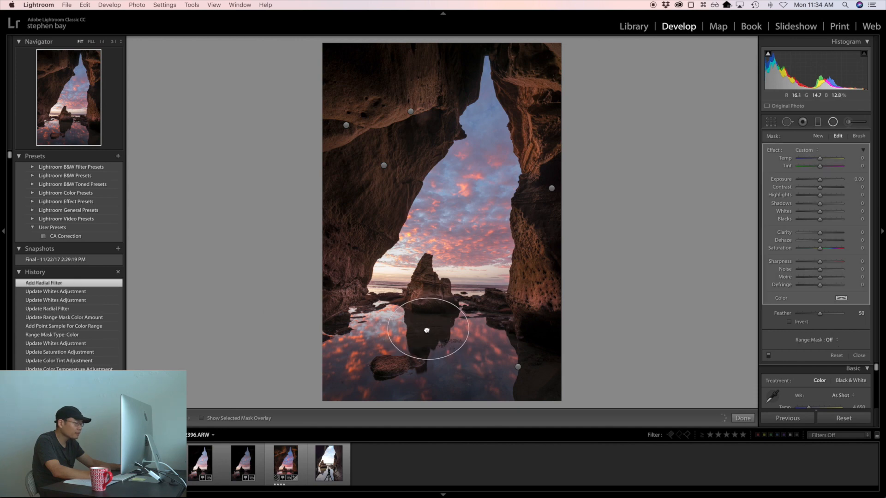
pyautogui.moveTo(427, 329)
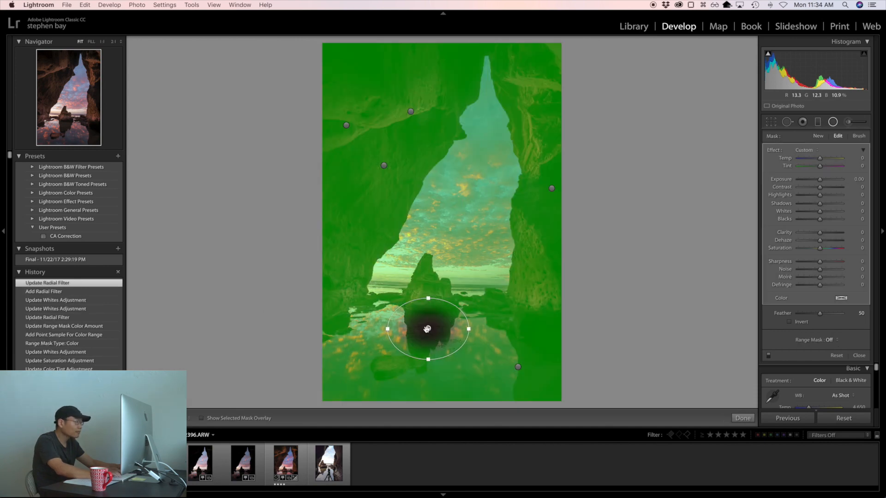
pyautogui.press('o')
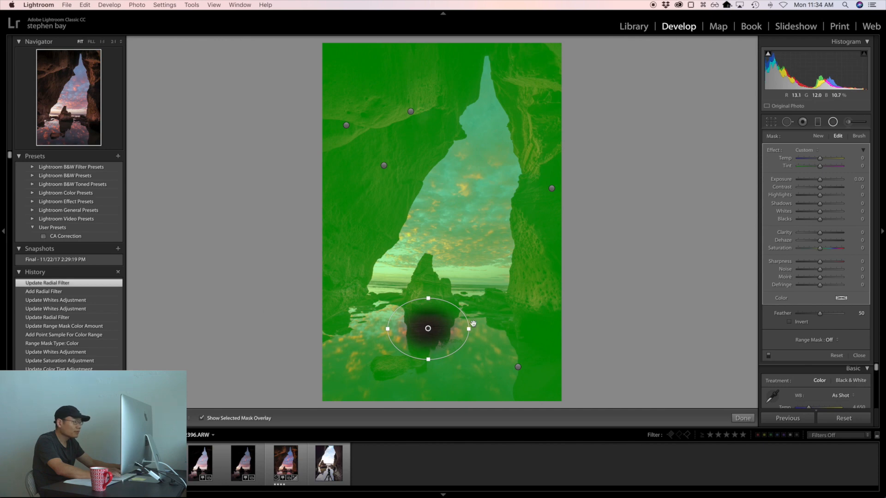
pyautogui.click(789, 322)
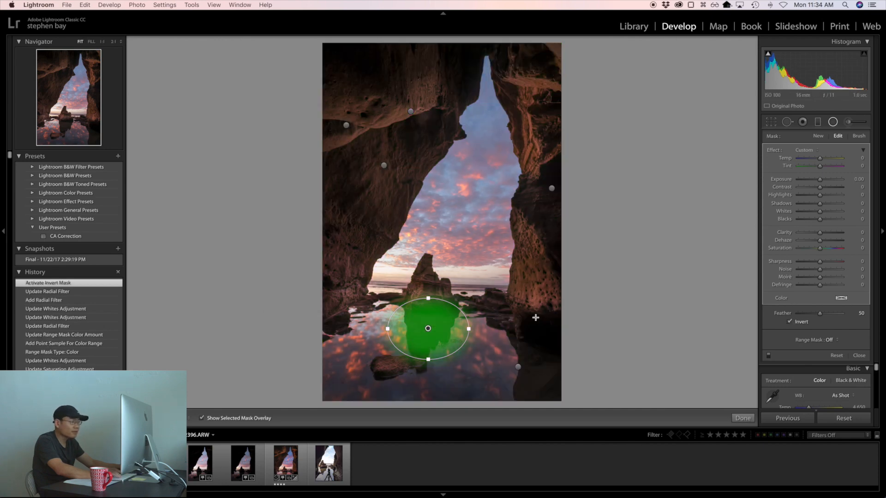
pyautogui.press('o')
# Step: Set the reflection Radial Filter's Temp to 21, Tint to 14 and Shadows to 30, and close the filter
pyautogui.moveTo(820, 204); pyautogui.dragTo(825, 207)
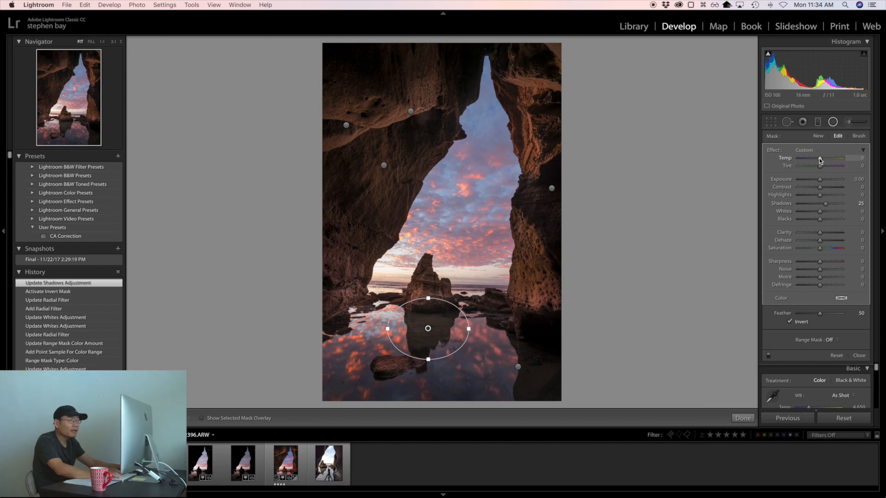
pyautogui.moveTo(824, 160); pyautogui.dragTo(823, 167)
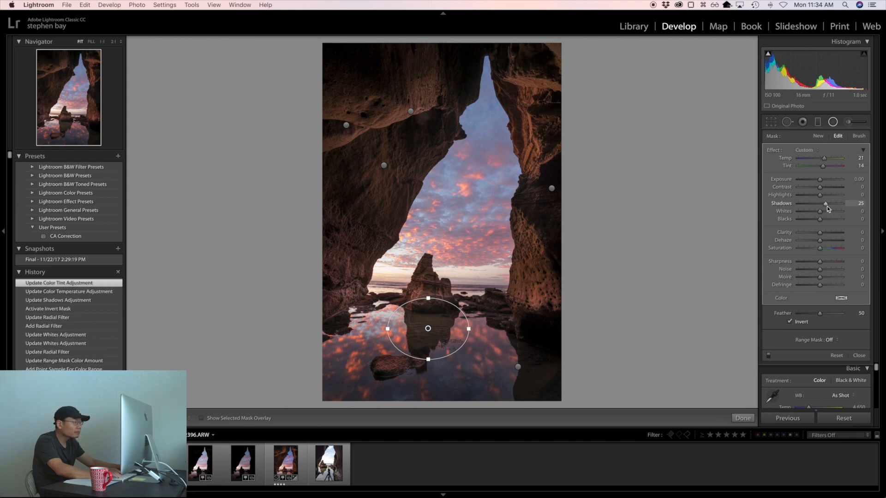
pyautogui.moveTo(826, 206); pyautogui.dragTo(825, 205)
pyautogui.moveTo(826, 204); pyautogui.dragTo(825, 204)
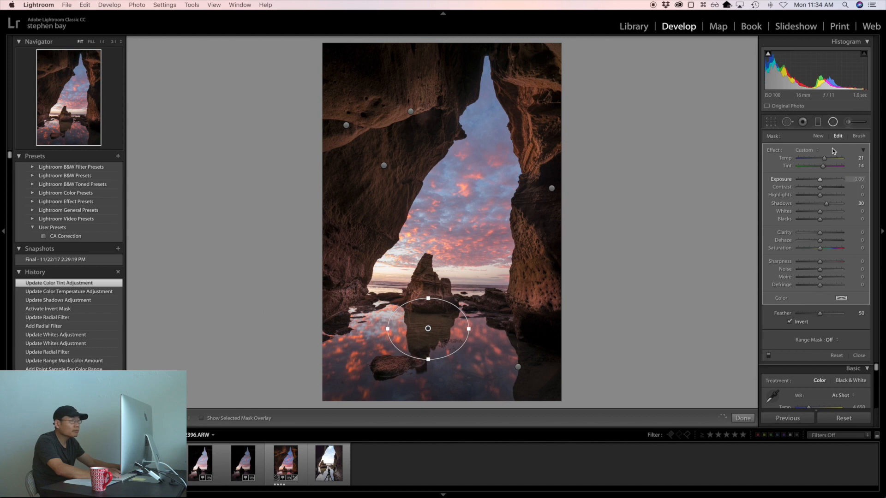
pyautogui.click(833, 123)
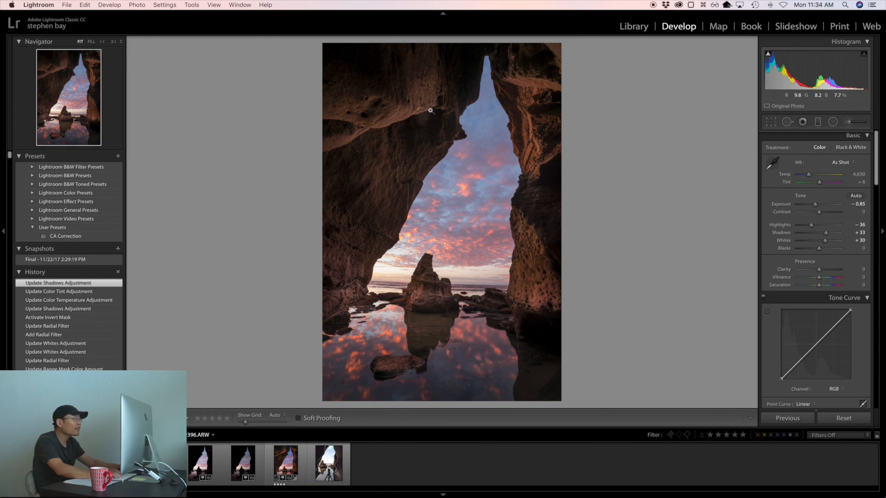
# Step: Add a Radial Filter ellipse over the hazy dark hollow beneath the lit overhang of the upper cave wall
pyautogui.click(61, 70)
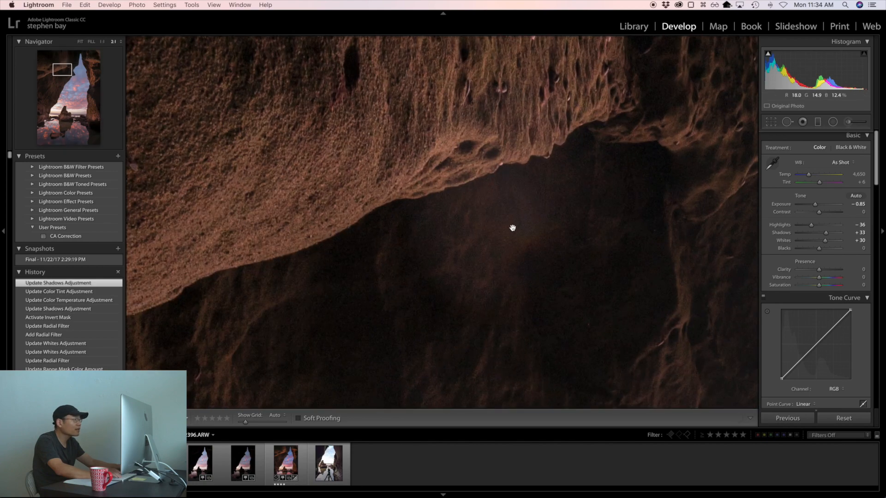
pyautogui.moveTo(480, 219); pyautogui.dragTo(392, 221)
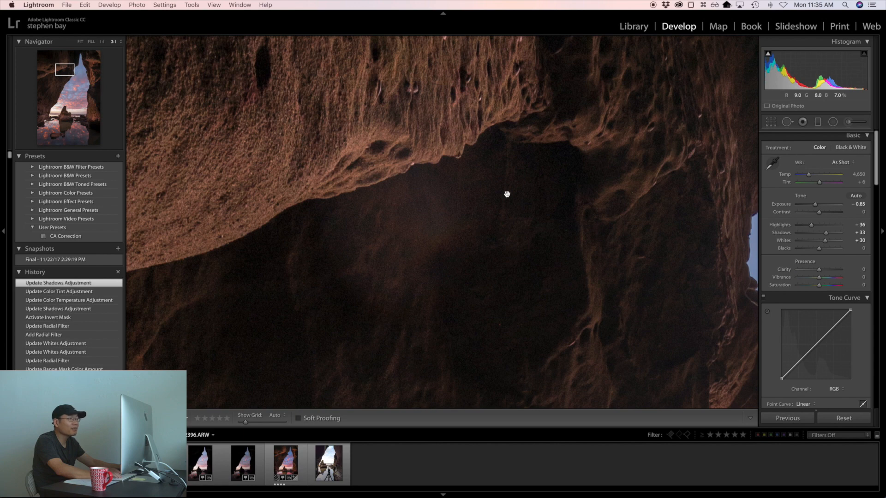
pyautogui.click(833, 122)
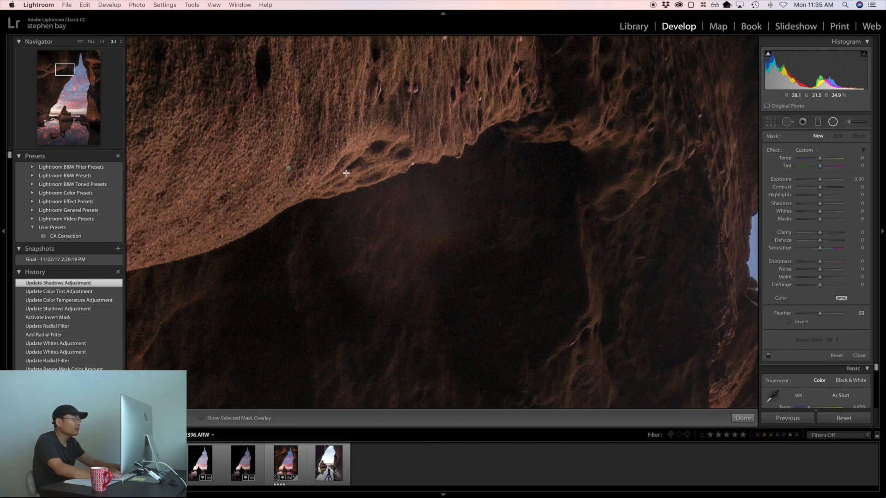
pyautogui.moveTo(346, 173)
pyautogui.mouseDown()
pyautogui.moveTo(438, 233)
pyautogui.moveTo(462, 277)
pyautogui.mouseUp()
pyautogui.moveTo(346, 173); pyautogui.dragTo(410, 219)
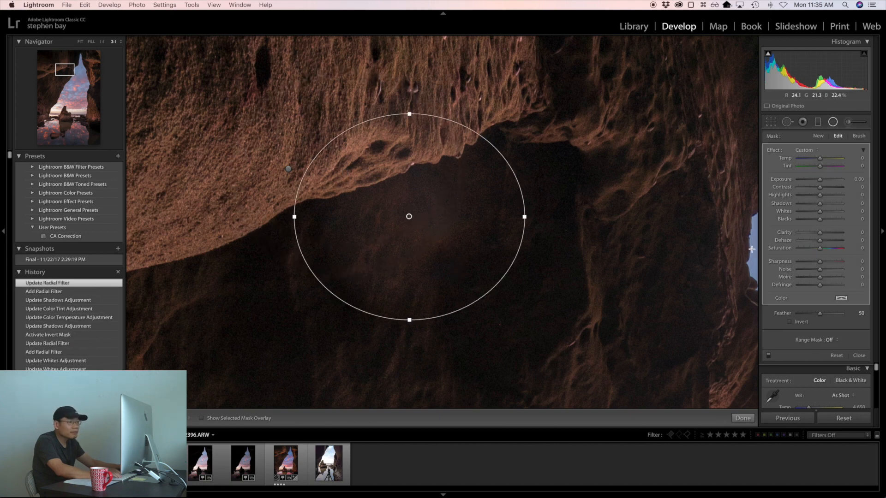
# Step: Invert the hollow's Radial Filter mask and set its Highlights to −21 and Shadows to −17
pyautogui.click(789, 322)
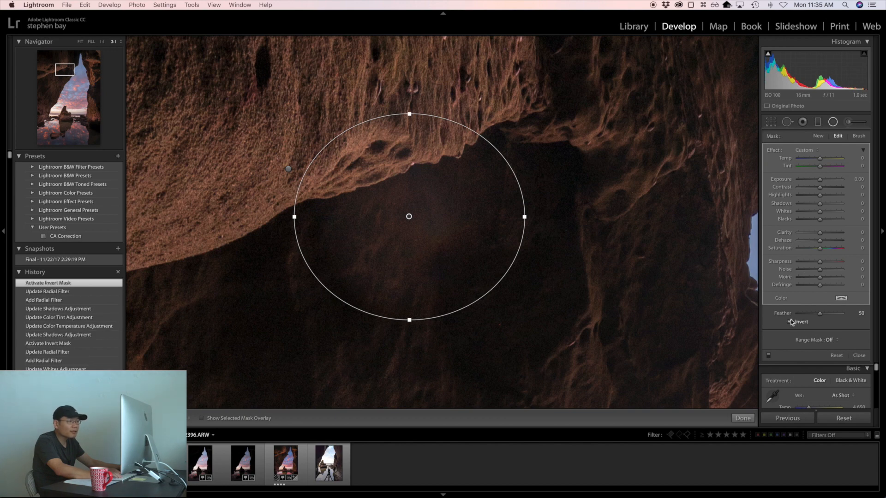
pyautogui.press('o')
pyautogui.press('o')
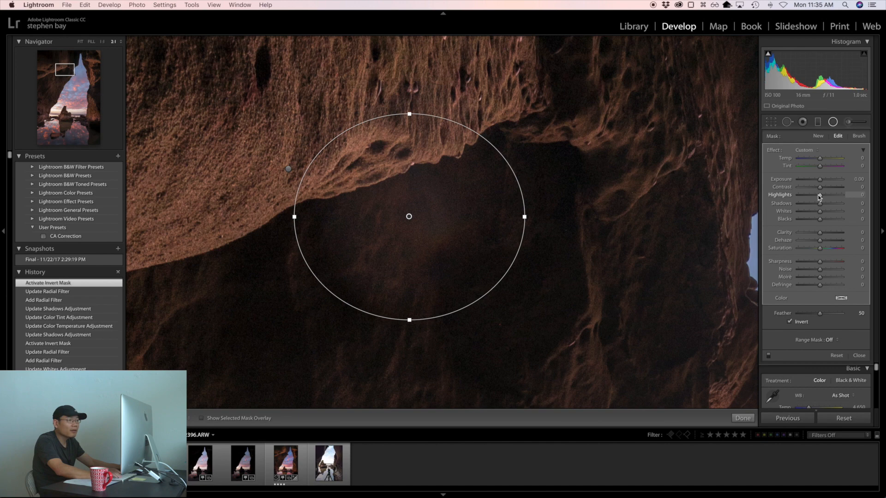
pyautogui.moveTo(813, 194); pyautogui.dragTo(817, 204)
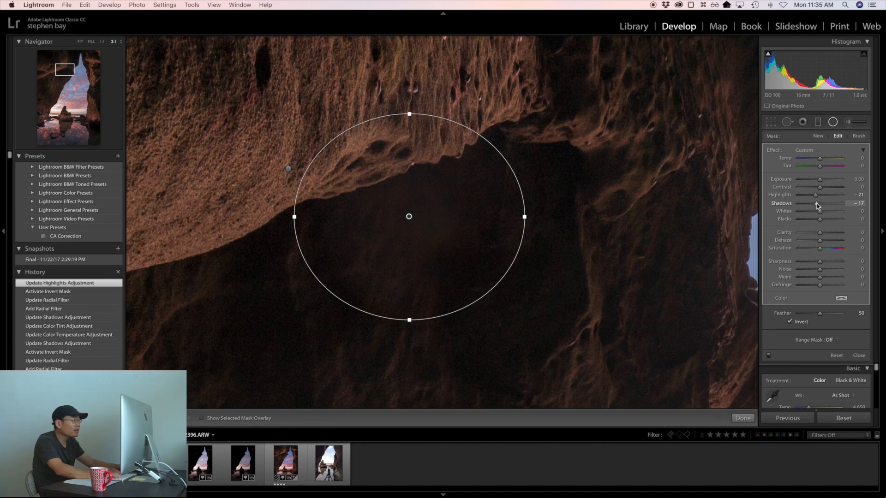
pyautogui.moveTo(816, 204); pyautogui.dragTo(816, 203)
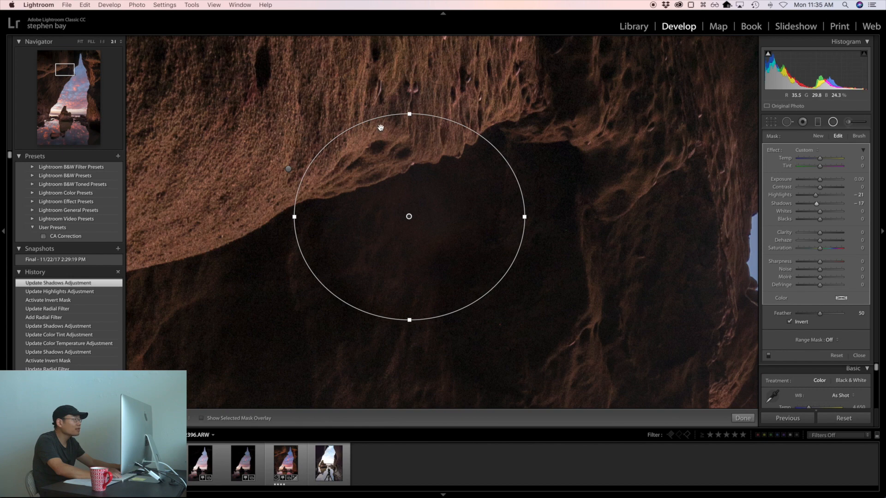
# Step: Try to restrict the hollow's Radial Filter with a Luminance range mask, lowering its upper limit to 5, and switch the range mask off
pyautogui.click(830, 342)
pyautogui.click(842, 351)
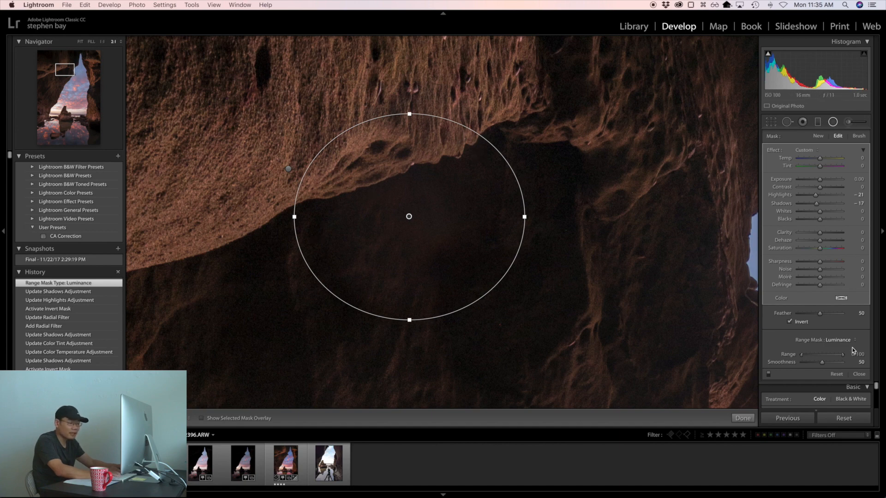
pyautogui.press('alt')
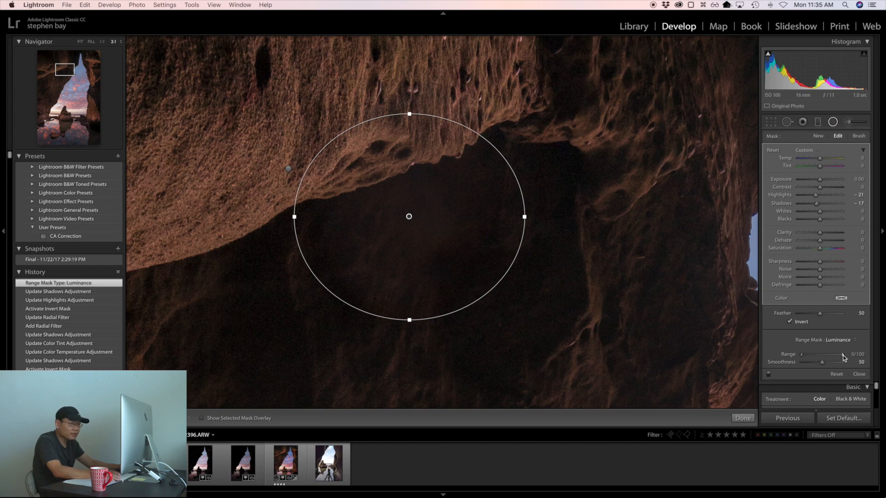
pyautogui.moveTo(825, 355); pyautogui.dragTo(807, 356)
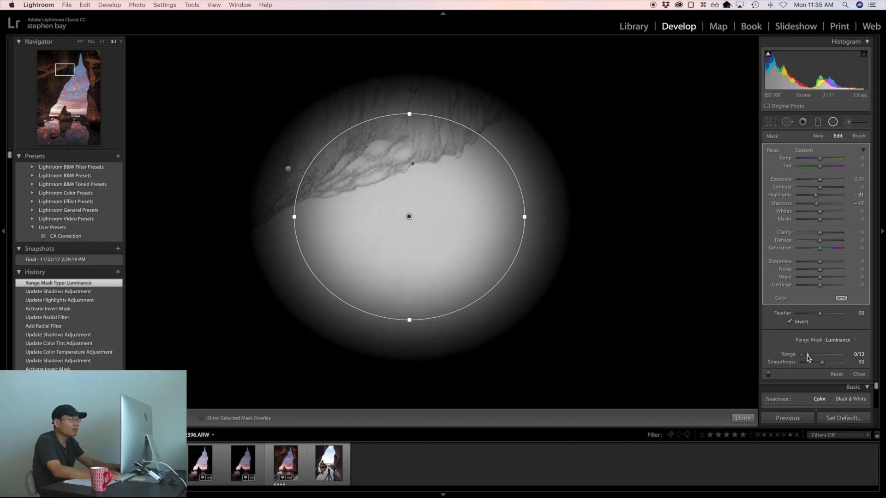
pyautogui.moveTo(807, 356); pyautogui.dragTo(804, 356)
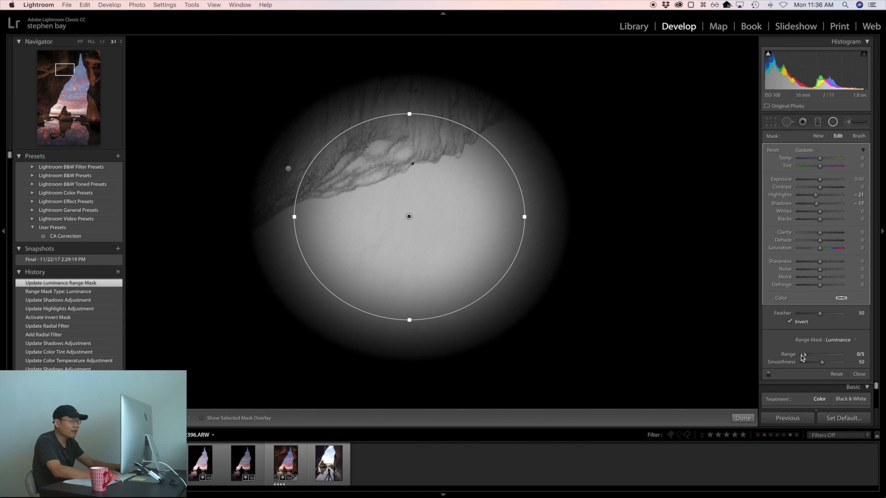
pyautogui.moveTo(803, 356); pyautogui.dragTo(843, 355)
pyautogui.click(842, 340)
pyautogui.click(833, 326)
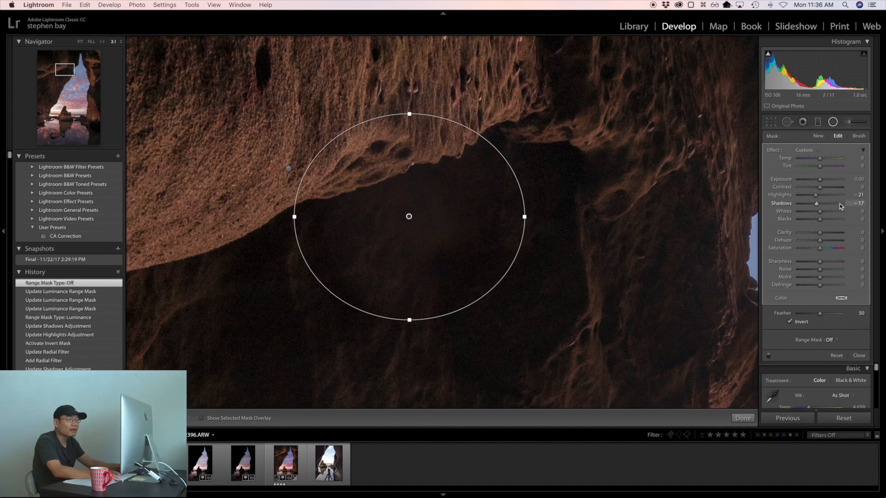
# Step: Erase the filter's mask from the lit rock above the hollow using a size 15 erase brush with Auto Mask
pyautogui.click(859, 136)
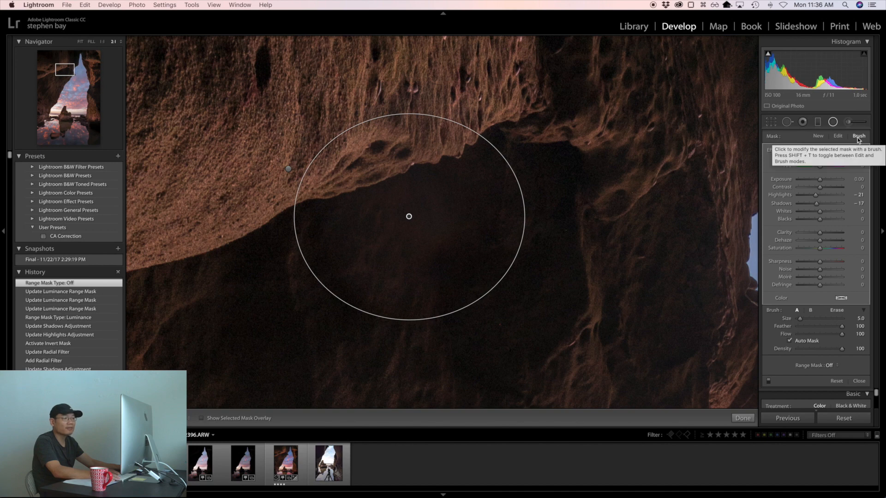
pyautogui.click(836, 310)
pyautogui.press('o')
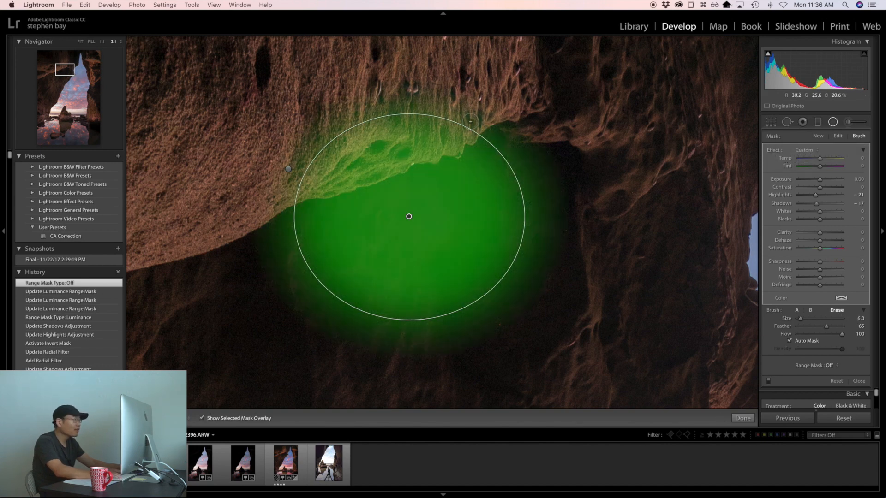
pyautogui.scroll(6, 463, 115)
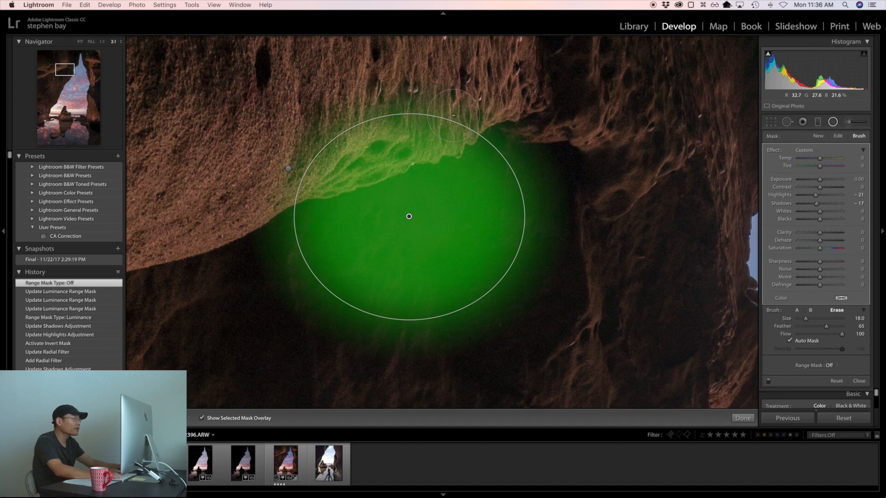
pyautogui.press('[')
pyautogui.press('[')
pyautogui.press('[')
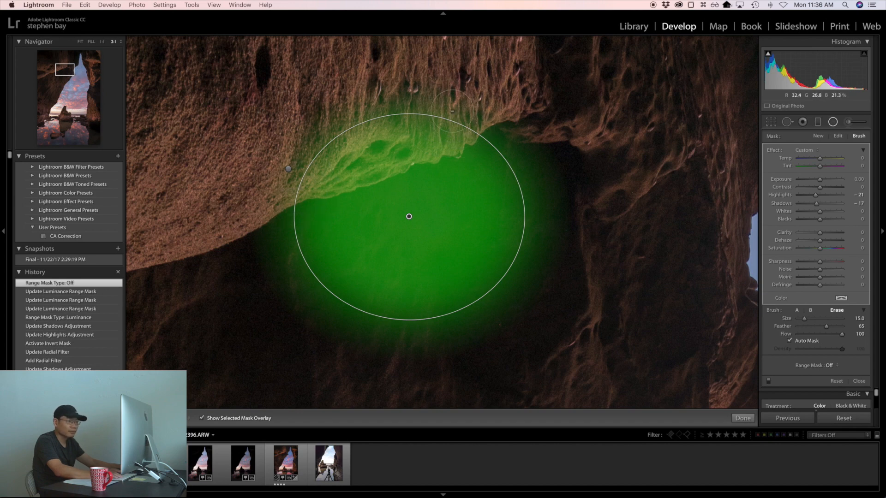
pyautogui.moveTo(452, 111)
pyautogui.mouseDown()
pyautogui.moveTo(317, 128)
pyautogui.moveTo(291, 150)
pyautogui.moveTo(343, 143)
pyautogui.moveTo(405, 116)
pyautogui.moveTo(455, 106)
pyautogui.moveTo(455, 118)
pyautogui.moveTo(313, 153)
pyautogui.moveTo(295, 192)
pyautogui.moveTo(376, 145)
pyautogui.moveTo(407, 150)
pyautogui.moveTo(484, 107)
pyautogui.mouseUp()
# Step: Erase the leftover mask along the lit overhang's lower edge with size 4 and 8 brushes, and close the Radial Filter
pyautogui.press('[')
pyautogui.press('[')
pyautogui.press('[')
pyautogui.press('[')
pyautogui.press('[')
pyautogui.press('[')
pyautogui.press('[')
pyautogui.press('[')
pyautogui.press('[')
pyautogui.press('[')
pyautogui.press('[')
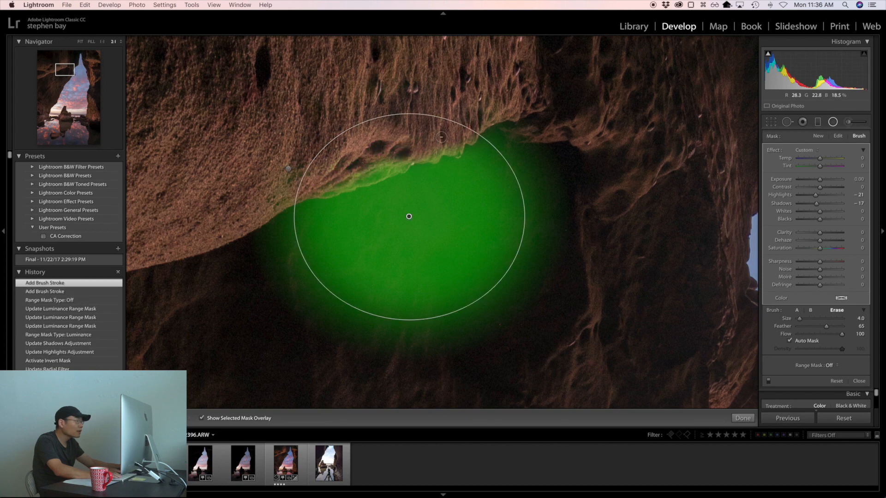
pyautogui.moveTo(454, 148)
pyautogui.mouseDown()
pyautogui.moveTo(307, 190)
pyautogui.moveTo(366, 179)
pyautogui.moveTo(423, 154)
pyautogui.mouseUp()
pyautogui.moveTo(469, 127)
pyautogui.mouseDown()
pyautogui.moveTo(478, 99)
pyautogui.moveTo(384, 126)
pyautogui.mouseUp()
pyautogui.press(']')
pyautogui.press(']')
pyautogui.moveTo(324, 148)
pyautogui.mouseDown()
pyautogui.moveTo(325, 168)
pyautogui.moveTo(266, 182)
pyautogui.moveTo(276, 185)
pyautogui.moveTo(358, 131)
pyautogui.moveTo(473, 112)
pyautogui.moveTo(465, 122)
pyautogui.moveTo(394, 127)
pyautogui.mouseUp()
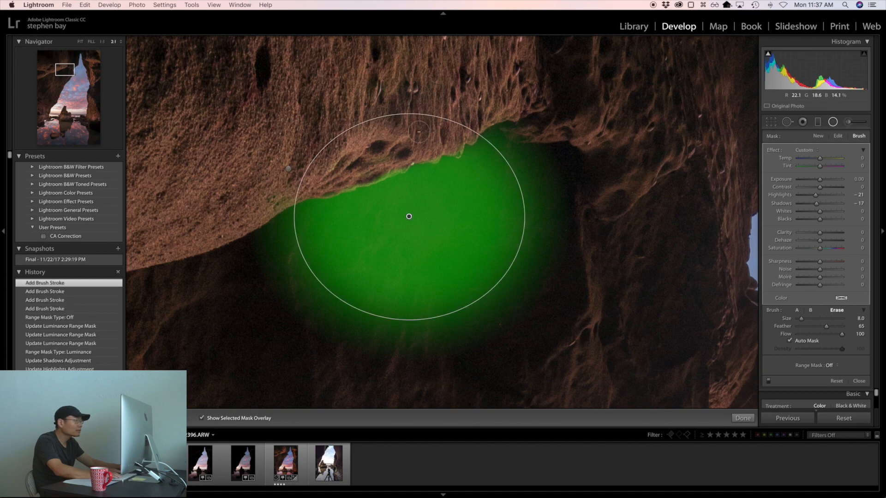
pyautogui.click(832, 121)
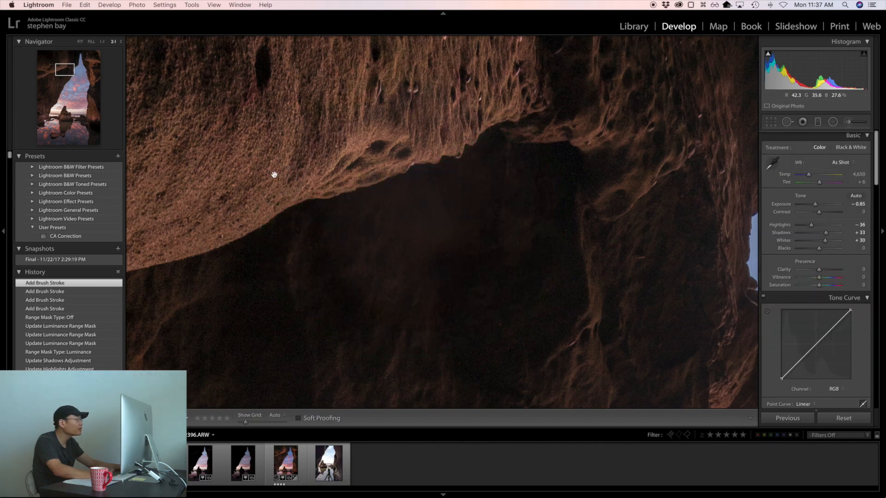
pyautogui.click(274, 174)
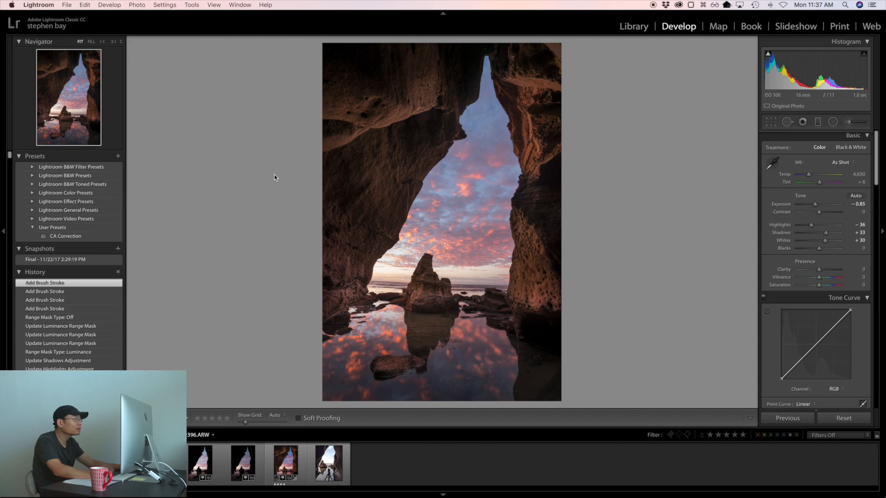
# Step: Lower the hollow's Radial Filter Exposure to −0.09 and Shadows to −21, and close the filter
pyautogui.click(832, 122)
pyautogui.click(423, 115)
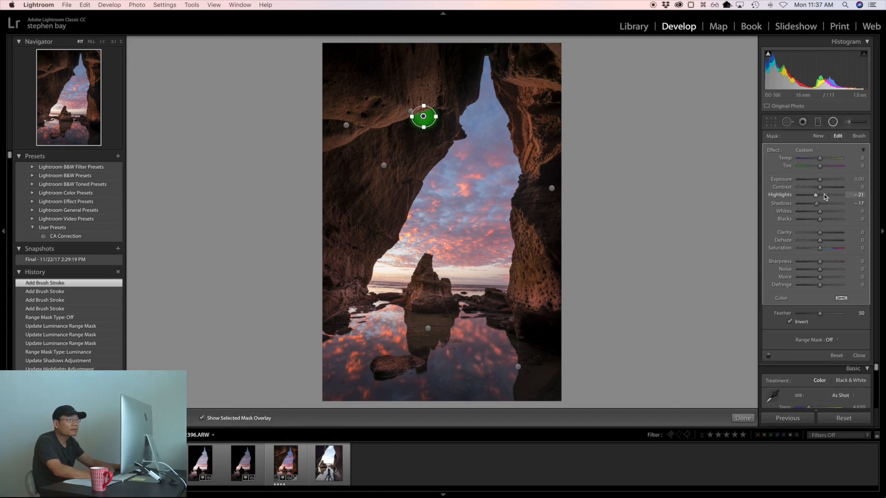
pyautogui.click(819, 179)
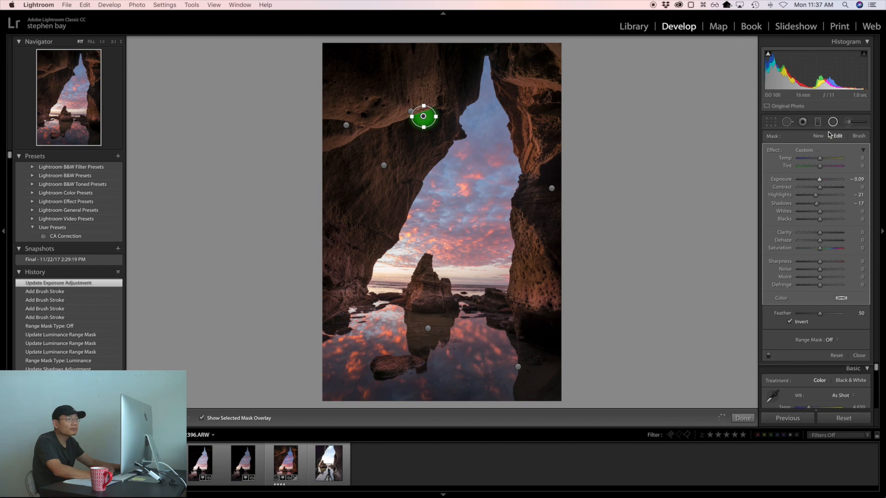
pyautogui.click(832, 122)
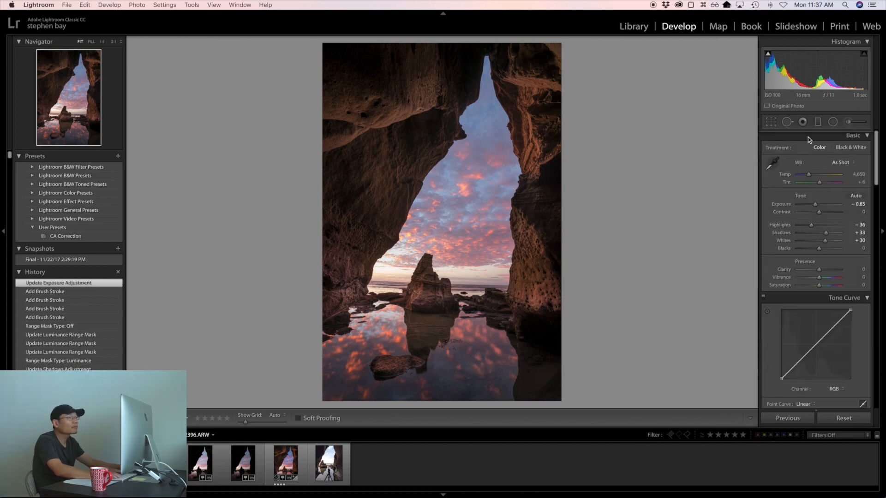
pyautogui.click(833, 122)
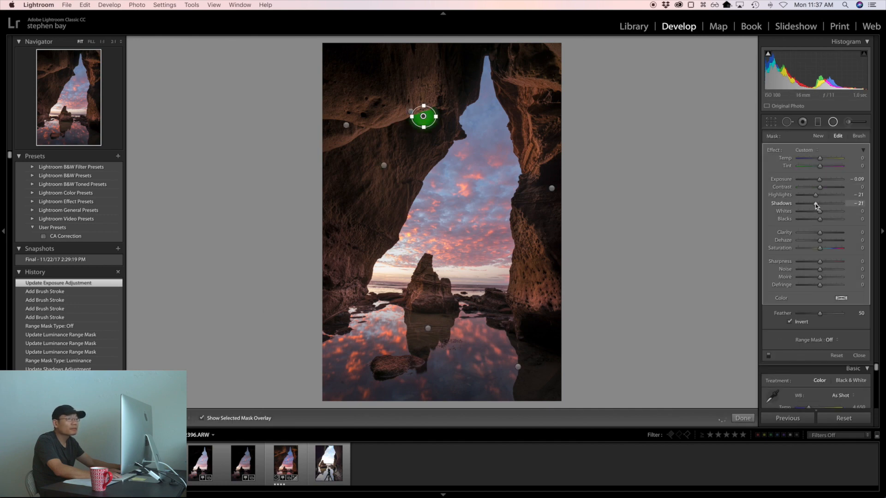
pyautogui.moveTo(815, 206); pyautogui.dragTo(814, 204)
pyautogui.click(832, 121)
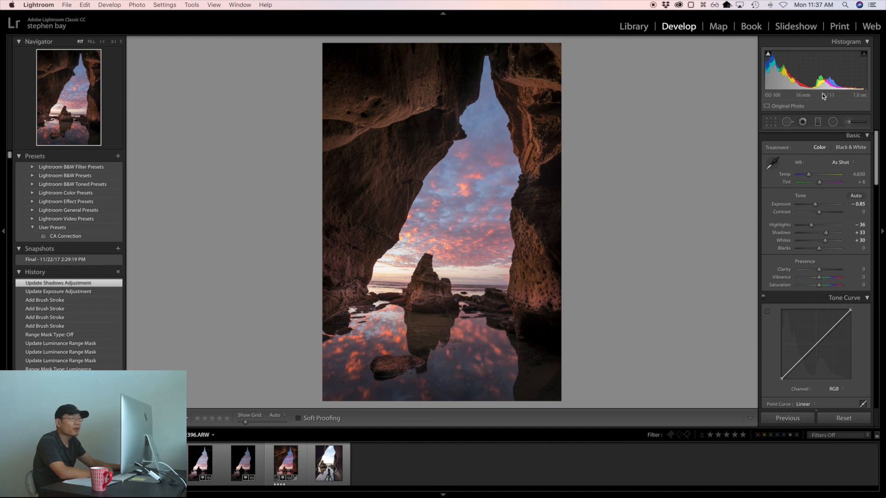
# Step: Add a large Radial Filter centred on the cave opening, invert its mask and set Highlights to −8
pyautogui.click(833, 122)
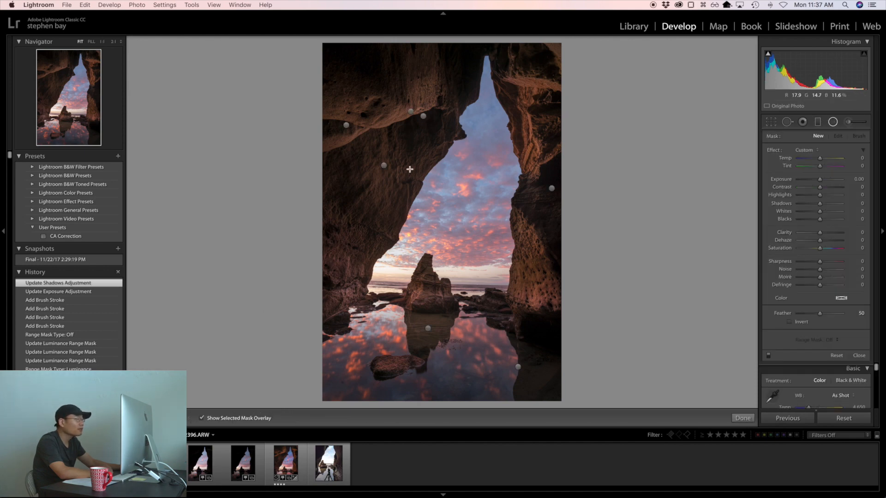
pyautogui.moveTo(414, 164); pyautogui.dragTo(585, 292)
pyautogui.moveTo(414, 164); pyautogui.dragTo(456, 213)
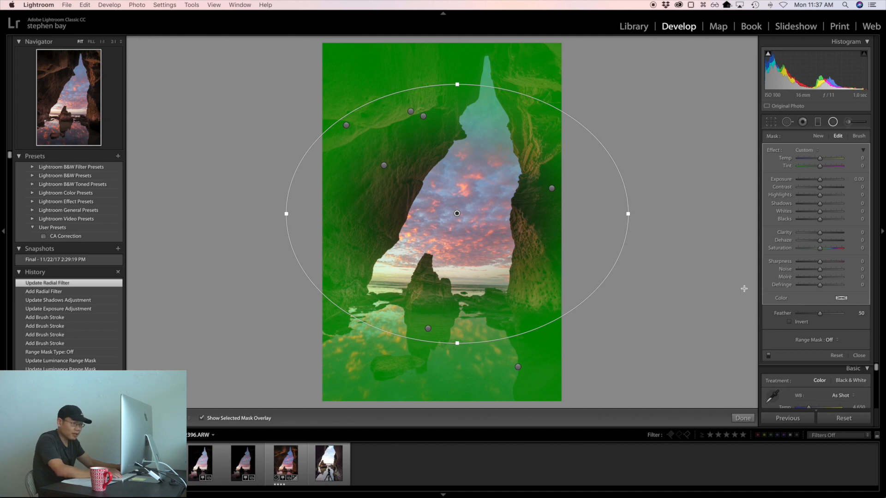
pyautogui.click(790, 322)
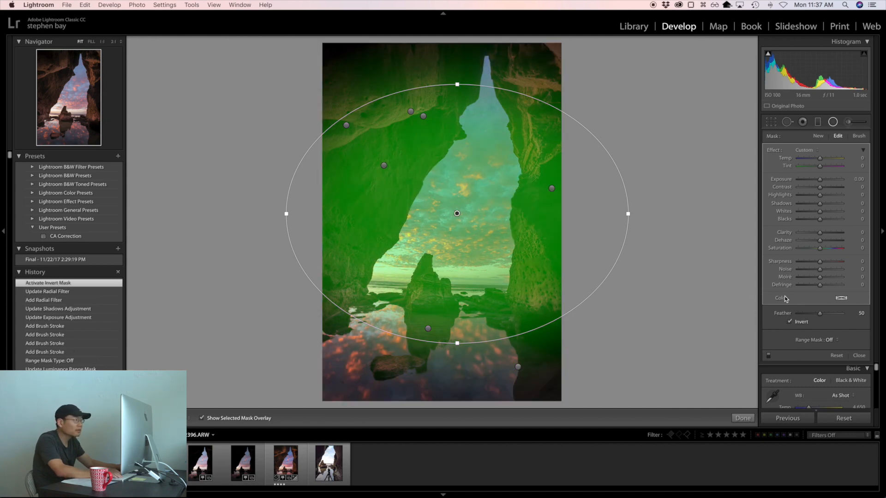
pyautogui.press('o')
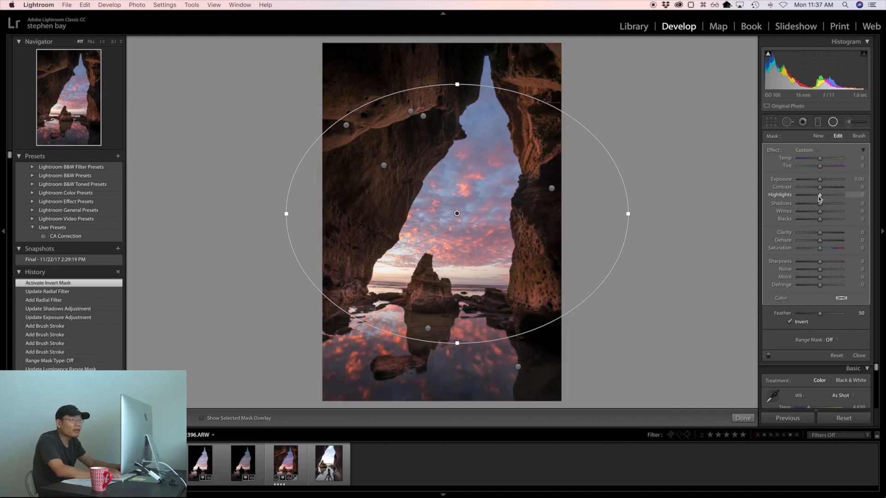
pyautogui.moveTo(819, 198); pyautogui.dragTo(818, 198)
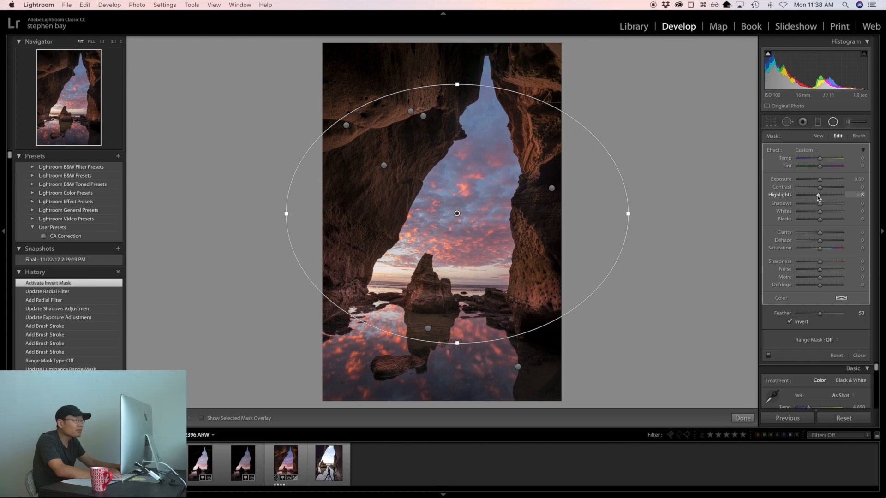
# Step: Restrict the cave opening's Radial Filter to bright tones with a Luminance range mask of 68/100, and close the filter
pyautogui.click(829, 339)
pyautogui.click(833, 350)
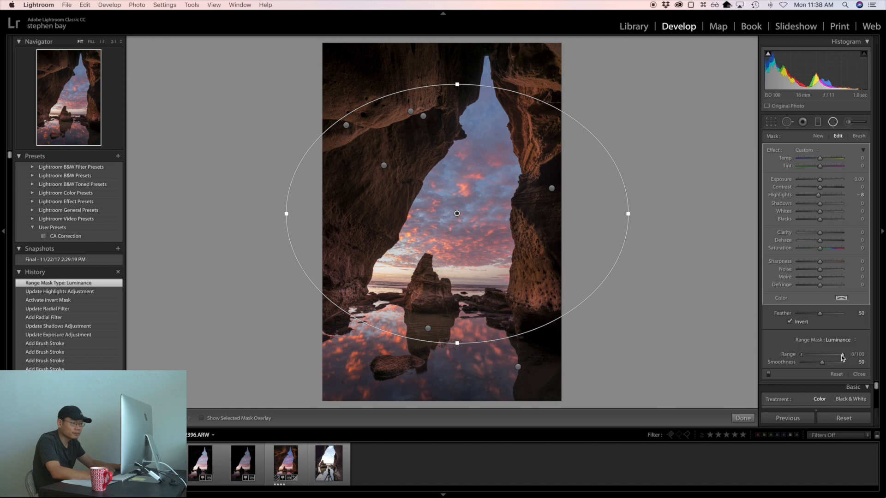
pyautogui.moveTo(843, 355)
pyautogui.mouseDown()
pyautogui.moveTo(803, 355)
pyautogui.moveTo(828, 357)
pyautogui.mouseUp()
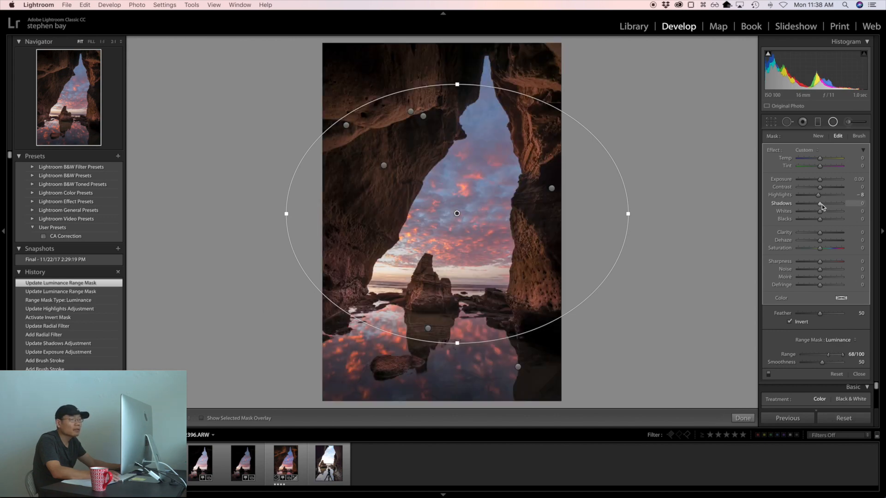
pyautogui.click(833, 122)
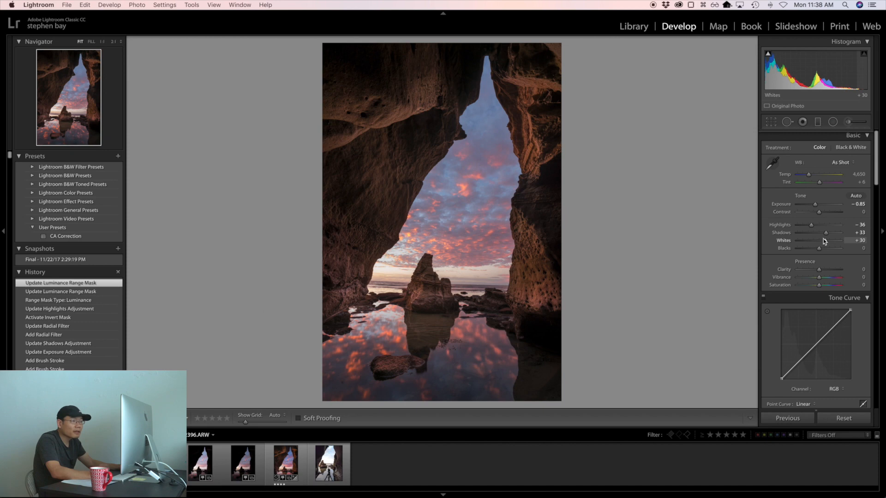
# Step: Set the photo's overall Whites to +40, Vibrance to +18, Saturation to +20 and Clarity to +8
pyautogui.moveTo(825, 241); pyautogui.dragTo(827, 242)
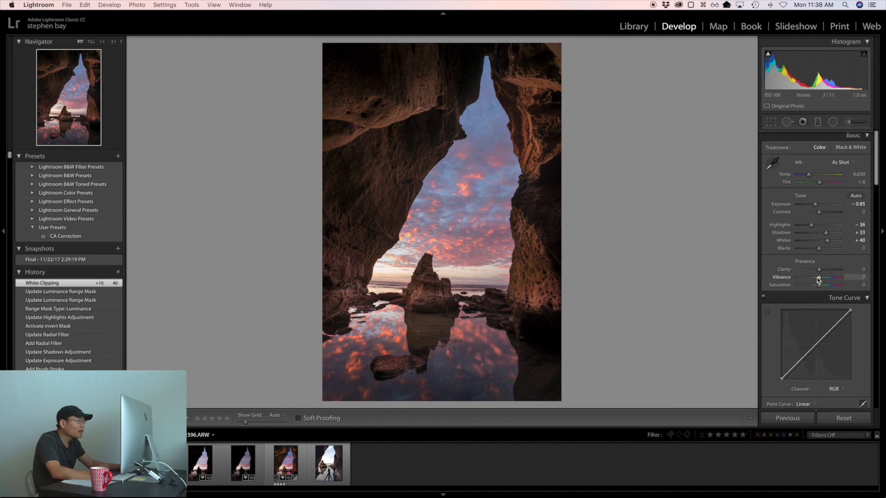
pyautogui.moveTo(819, 279); pyautogui.dragTo(823, 285)
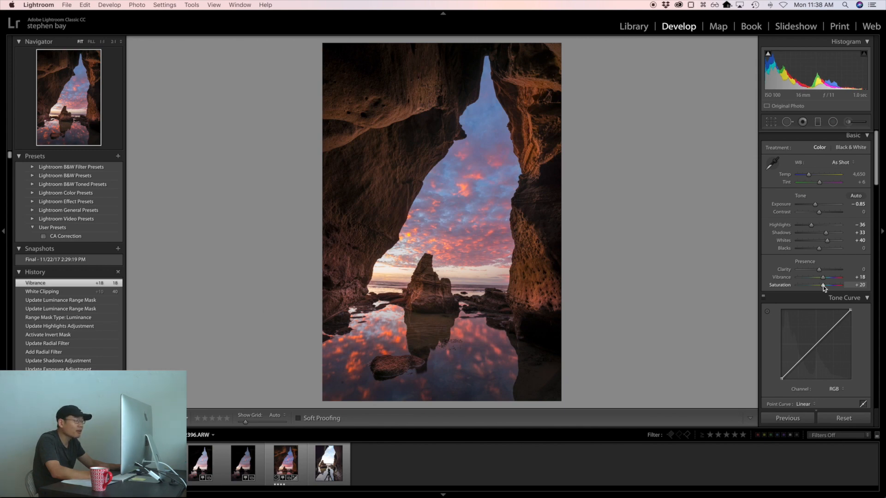
pyautogui.moveTo(823, 286); pyautogui.dragTo(822, 285)
pyautogui.moveTo(819, 271); pyautogui.dragTo(820, 272)
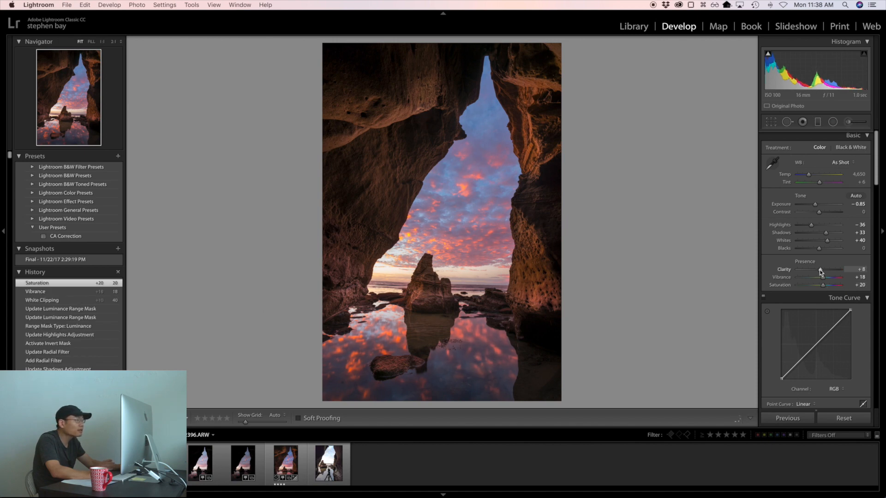
pyautogui.moveTo(820, 271); pyautogui.dragTo(820, 272)
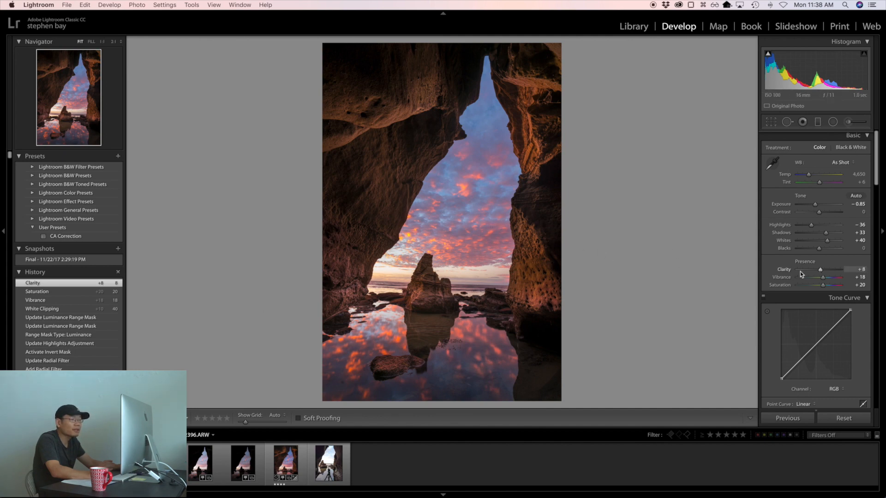
# Step: Add a Highlight Priority post-crop vignette with an Amount of −11
pyautogui.scroll(-5, 801, 273)
pyautogui.scroll(-10, 803, 276)
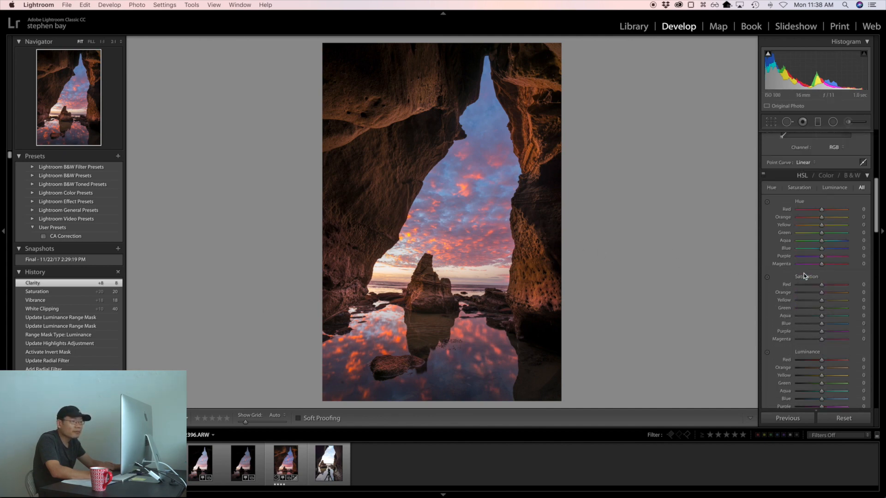
pyautogui.scroll(-8, 803, 276)
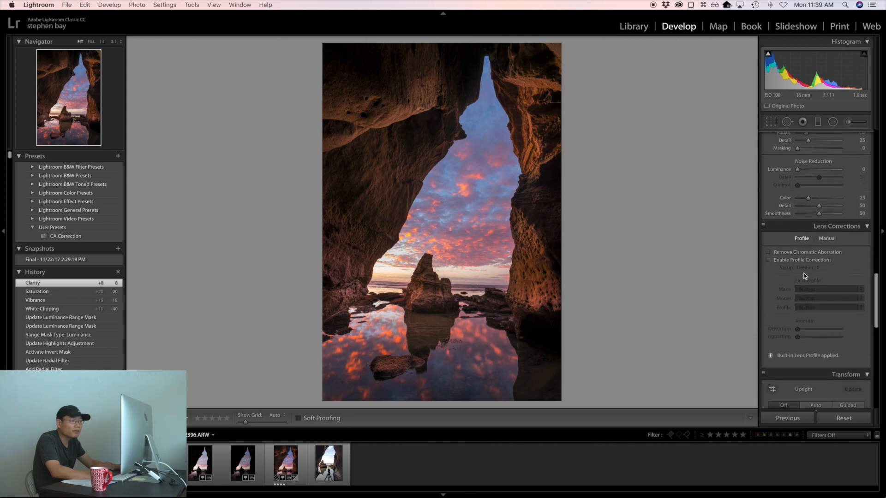
pyautogui.scroll(-6, 804, 276)
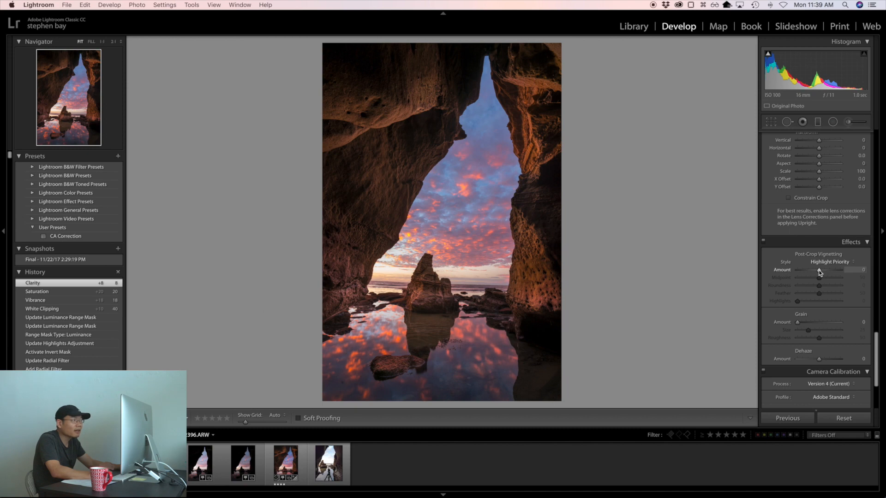
pyautogui.moveTo(819, 272); pyautogui.dragTo(815, 270)
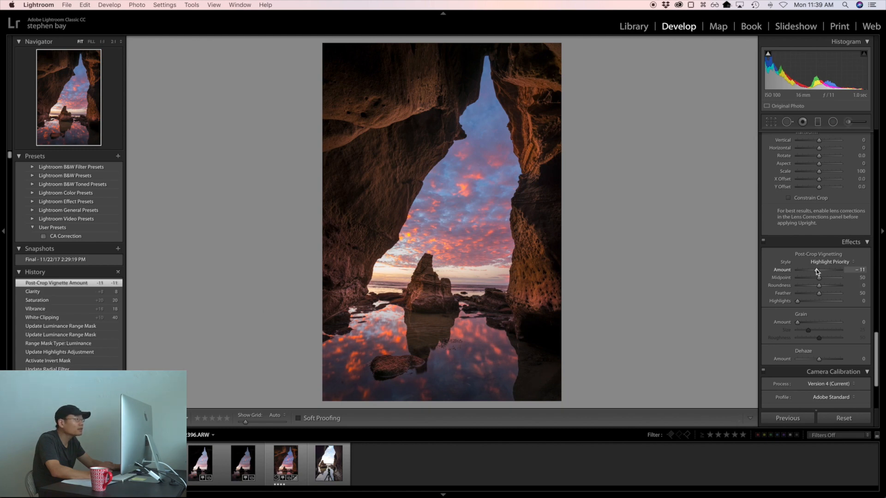
# Step: Add a wide Radial Filter centred on the photo's upper-left corner of cave ceiling, invert its mask and set Shadows to 38
pyautogui.click(832, 122)
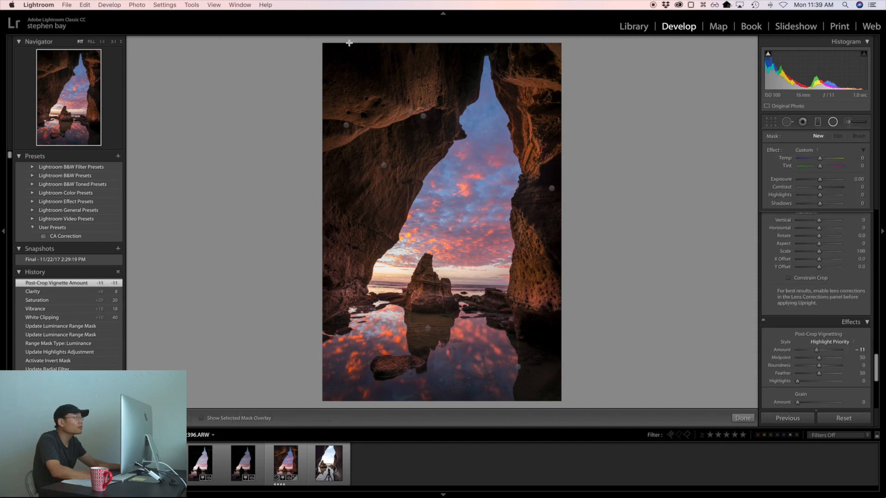
pyautogui.moveTo(430, 77); pyautogui.dragTo(590, 123)
pyautogui.moveTo(310, 41); pyautogui.dragTo(335, 55)
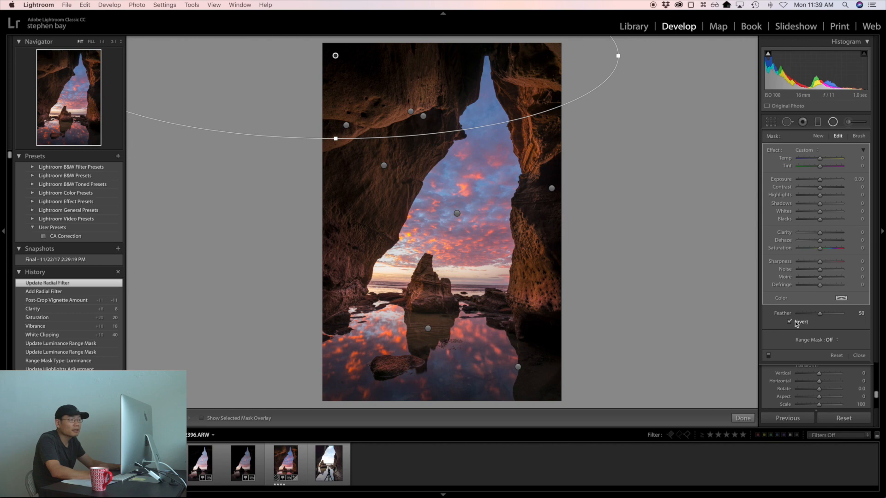
pyautogui.moveTo(819, 203); pyautogui.dragTo(826, 203)
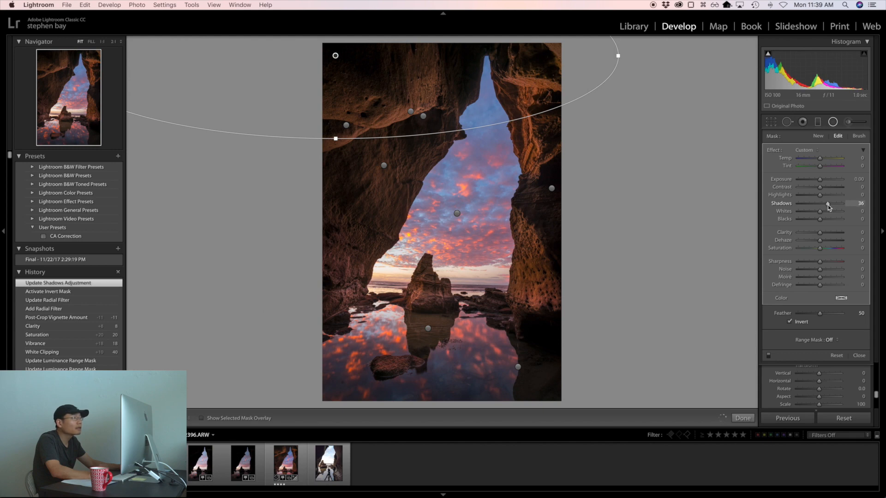
pyautogui.moveTo(828, 205); pyautogui.dragTo(829, 204)
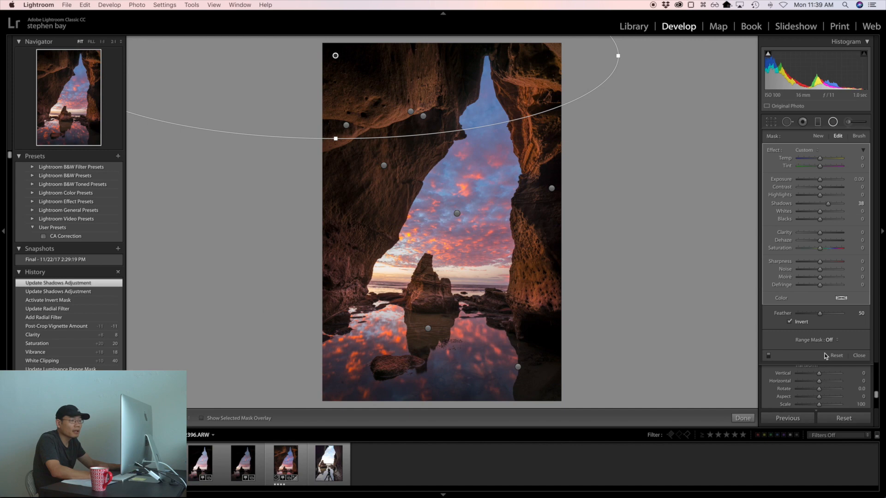
# Step: Restrict the cave ceiling's Radial Filter to dark tones with a Luminance range mask of 0/44, and close the filter
pyautogui.click(831, 340)
pyautogui.click(842, 351)
pyautogui.moveTo(843, 356); pyautogui.dragTo(820, 356)
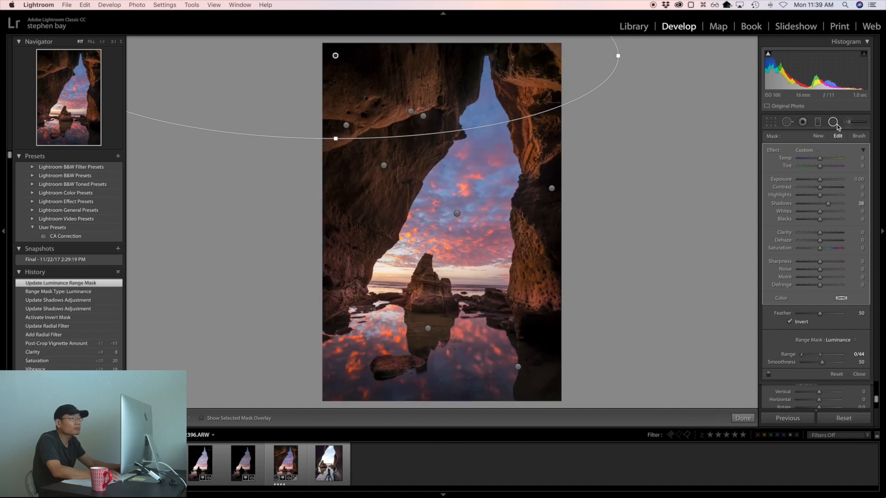
pyautogui.click(833, 122)
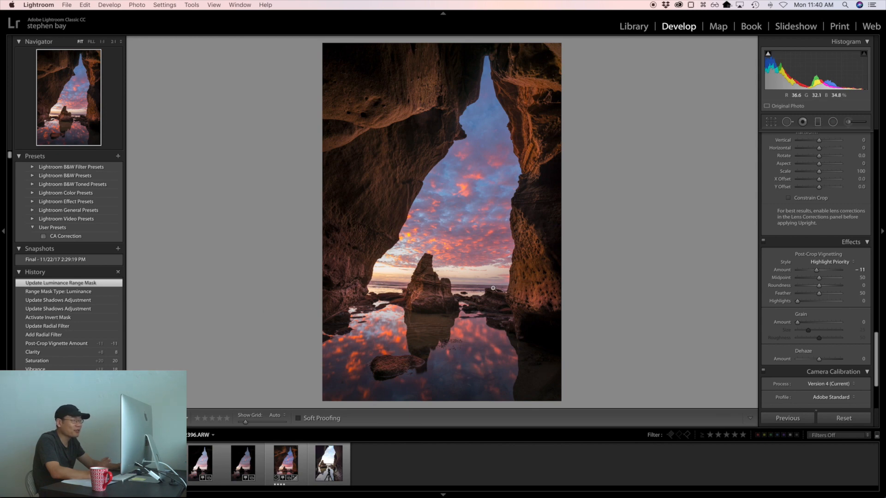
# Step: Try lens profile corrections on the photo with the default setup
pyautogui.scroll(5, 792, 233)
pyautogui.scroll(3, 791, 233)
pyautogui.click(789, 237)
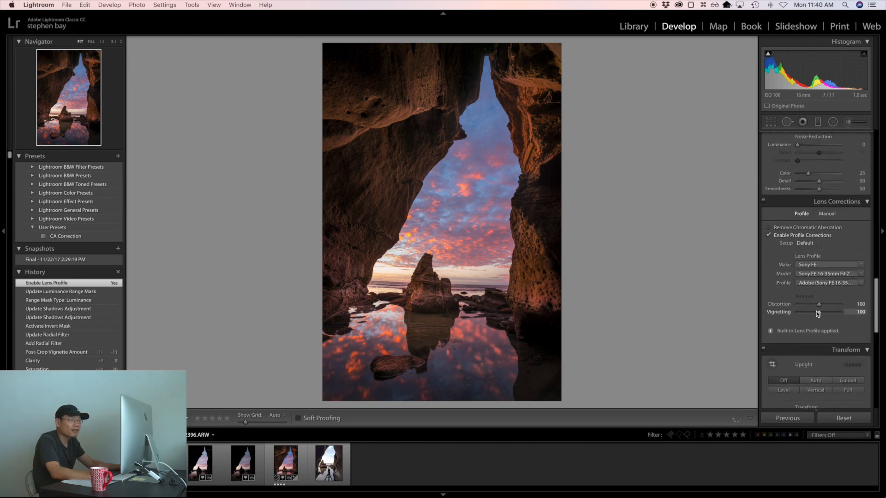
# Step: Try rotating the photo by about −1.2 with Constrain Crop, and revert the history to the state before the lens profile
pyautogui.scroll(-4, 818, 367)
pyautogui.scroll(-1, 817, 367)
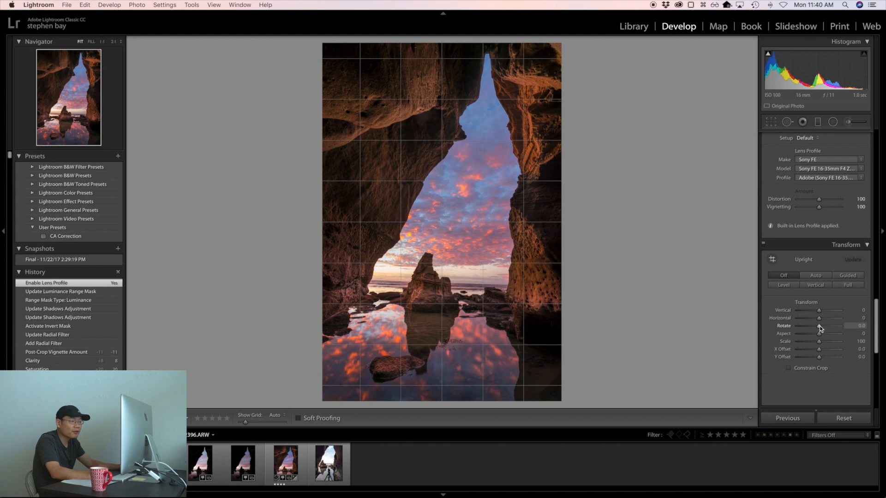
pyautogui.moveTo(820, 328); pyautogui.dragTo(817, 328)
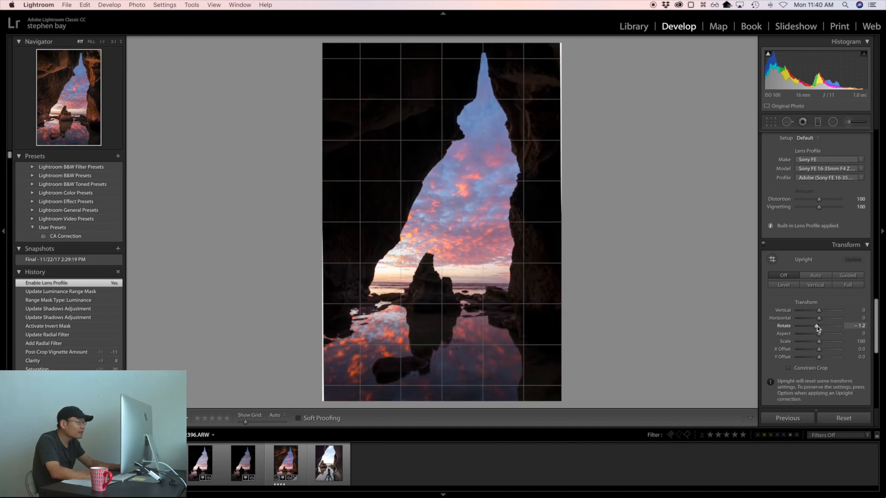
pyautogui.click(788, 368)
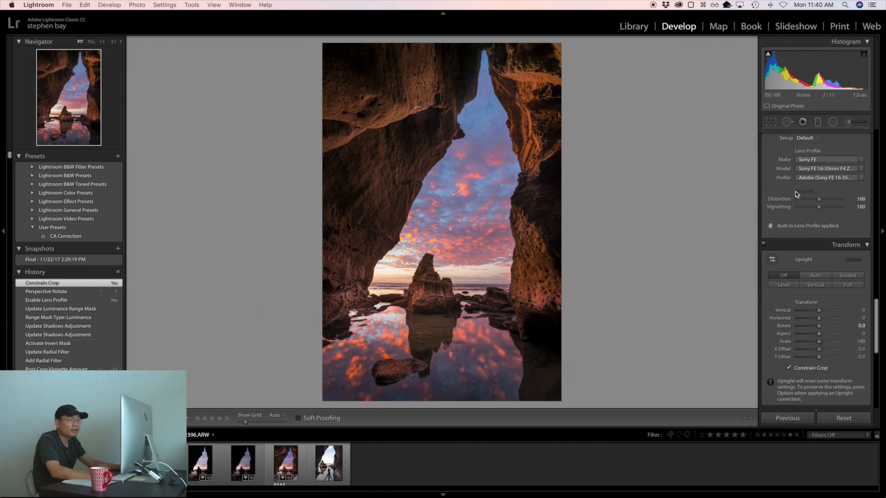
pyautogui.click(789, 368)
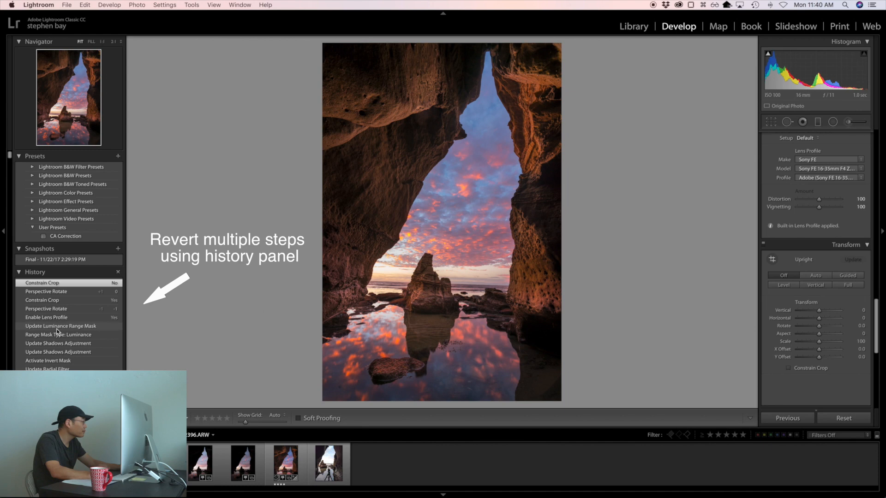
pyautogui.click(58, 326)
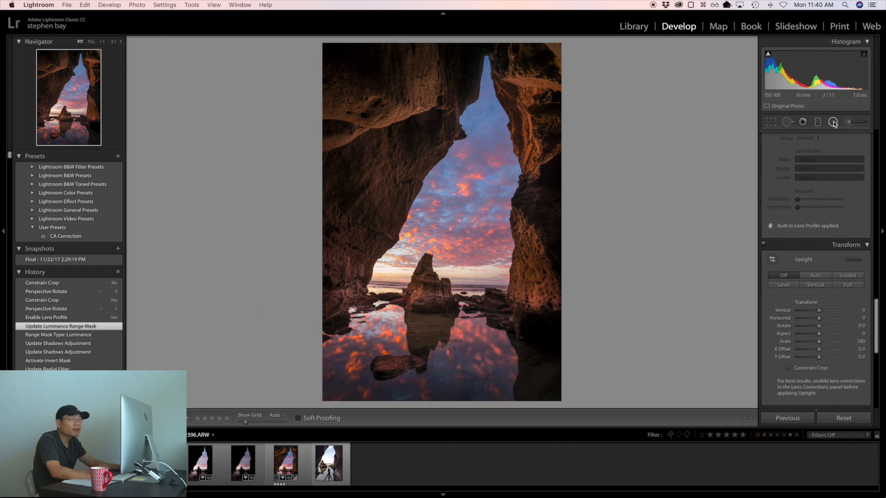
# Step: Add a small Radial Filter around the foreground rock in the pool, invert its mask, set Highlights to −36 and close it
pyautogui.click(833, 122)
pyautogui.moveTo(386, 360)
pyautogui.mouseDown()
pyautogui.moveTo(414, 374)
pyautogui.moveTo(396, 370)
pyautogui.mouseUp()
pyautogui.click(789, 321)
pyautogui.press('o')
pyautogui.press('o')
pyautogui.click(812, 196)
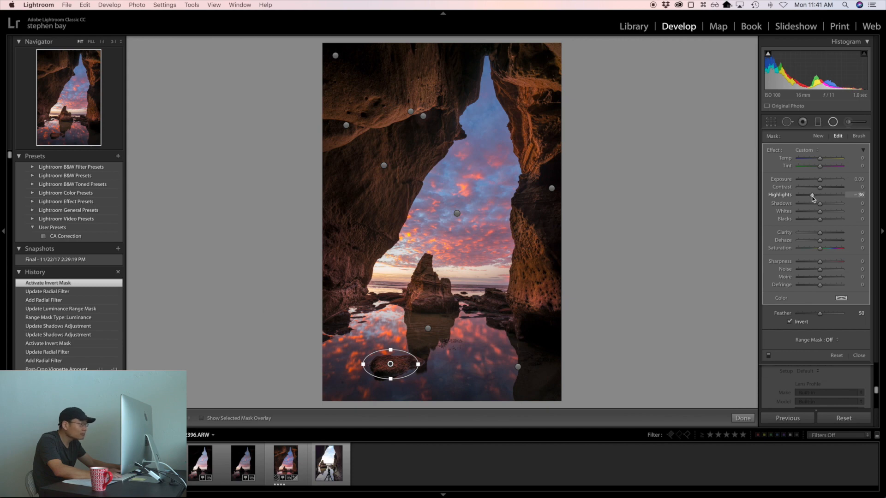
pyautogui.click(832, 123)
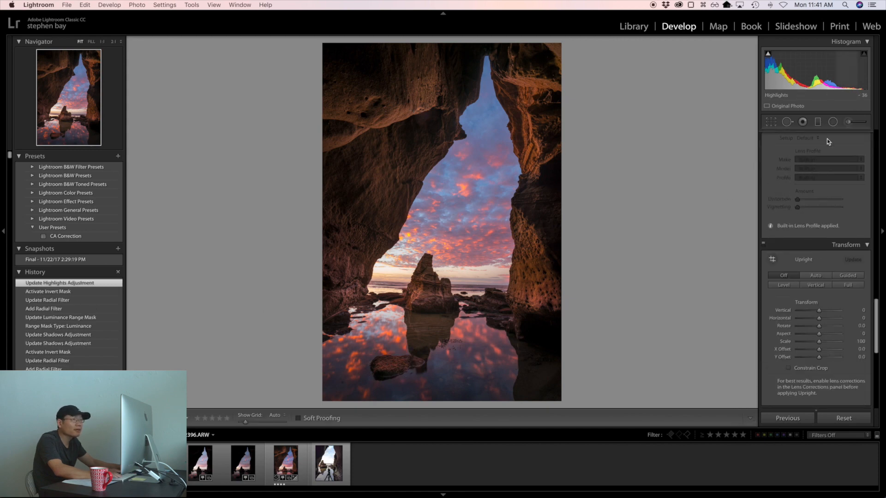
# Step: Heal the small spot near the pool's lower left corner with Spot Removal in Heal mode at size 75, and close the tool
pyautogui.click(786, 122)
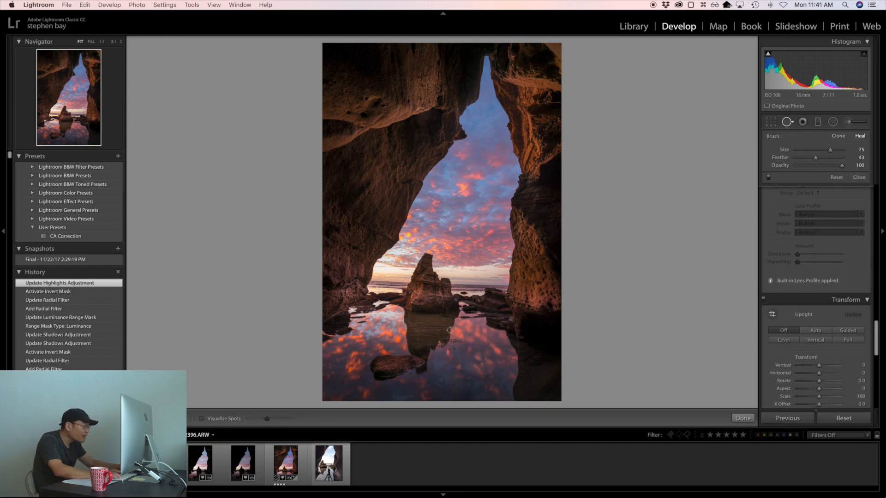
pyautogui.click(342, 382)
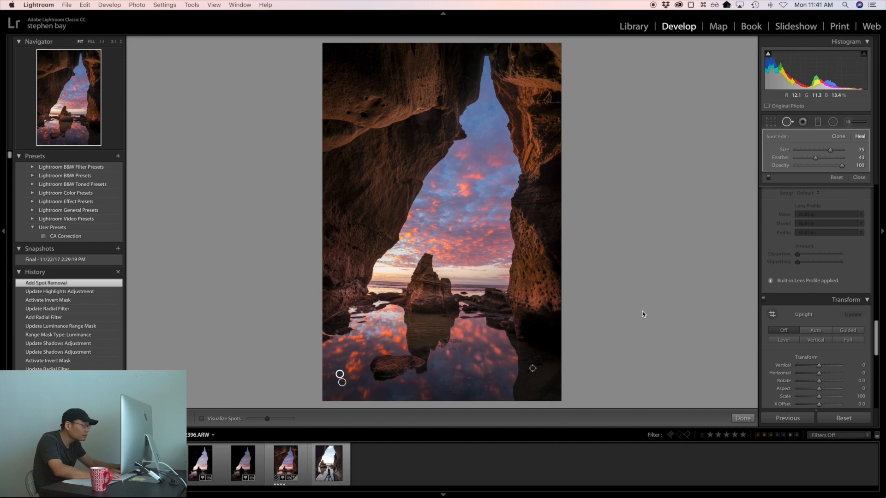
pyautogui.click(788, 123)
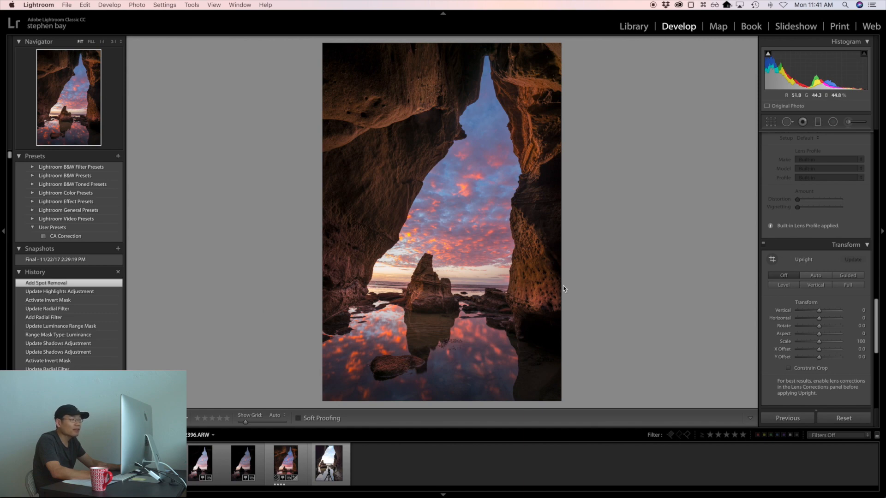
# Step: Open photo 62396 from the Library in Adobe Photoshop CC 2018 for editing
pyautogui.press('g')
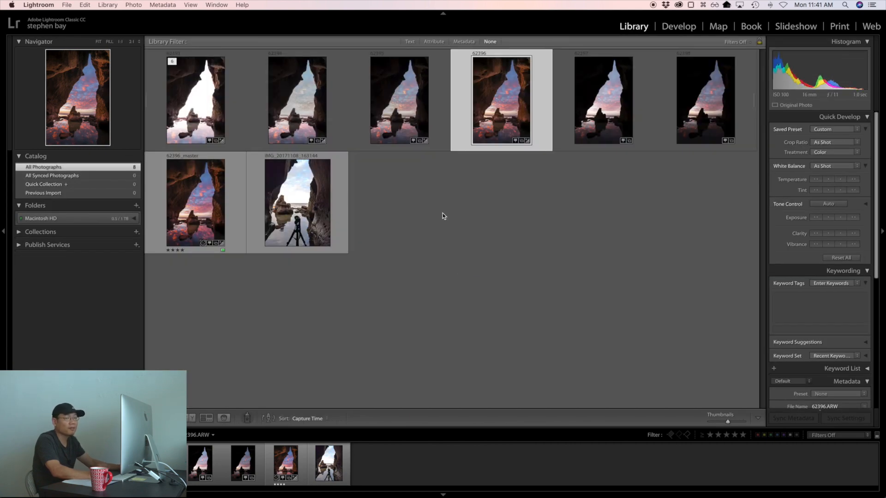
pyautogui.rightClick(501, 95)
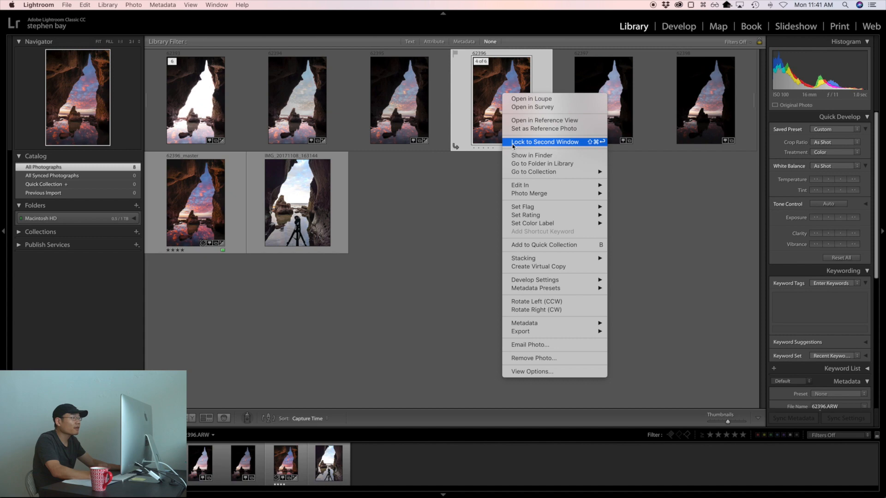
pyautogui.moveTo(519, 184)
pyautogui.click(639, 185)
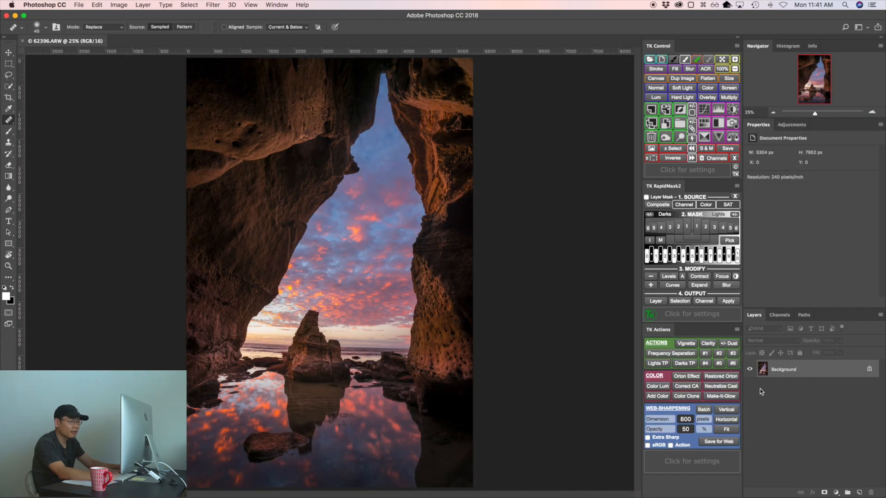
# Step: Duplicate the Background layer as Background copy
pyautogui.rightClick(764, 369)
pyautogui.click(779, 384)
pyautogui.click(790, 245)
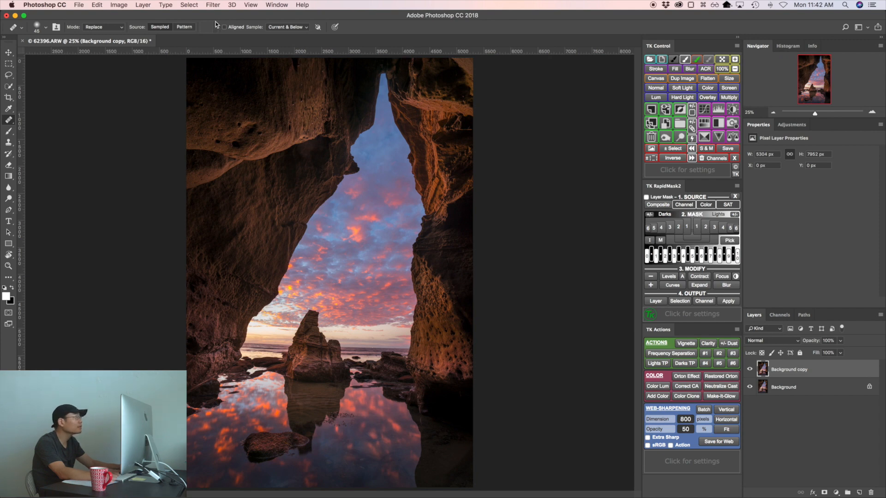
# Step: Start Puppet Warp on the duplicate layer and spread anchoring pins across the cave walls, sky and reflecting pool
pyautogui.click(97, 5)
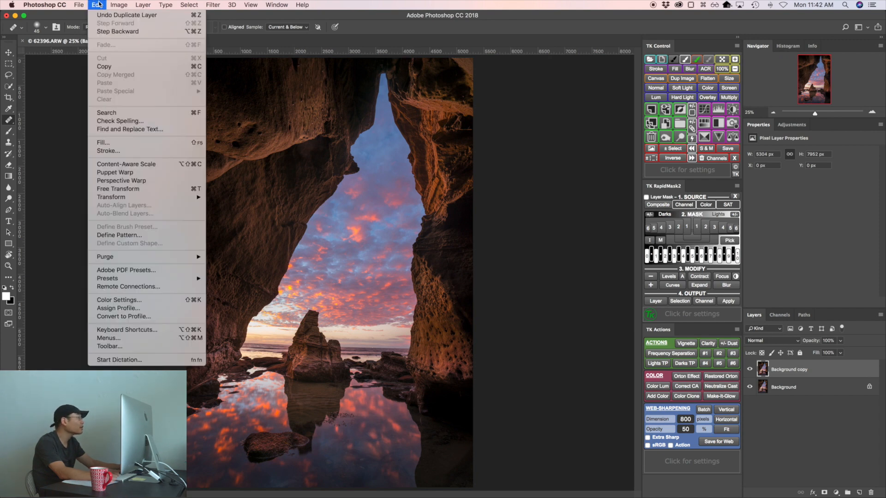
pyautogui.click(105, 177)
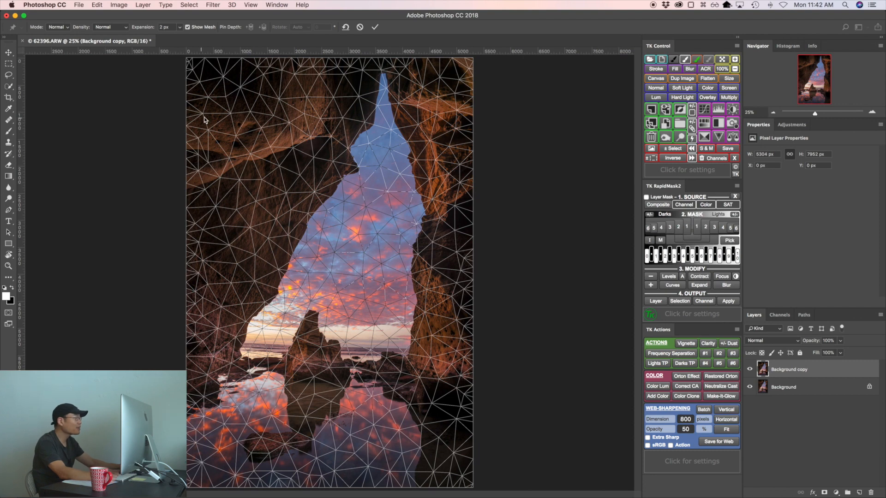
pyautogui.click(235, 100)
pyautogui.click(326, 102)
pyautogui.click(415, 102)
pyautogui.click(340, 212)
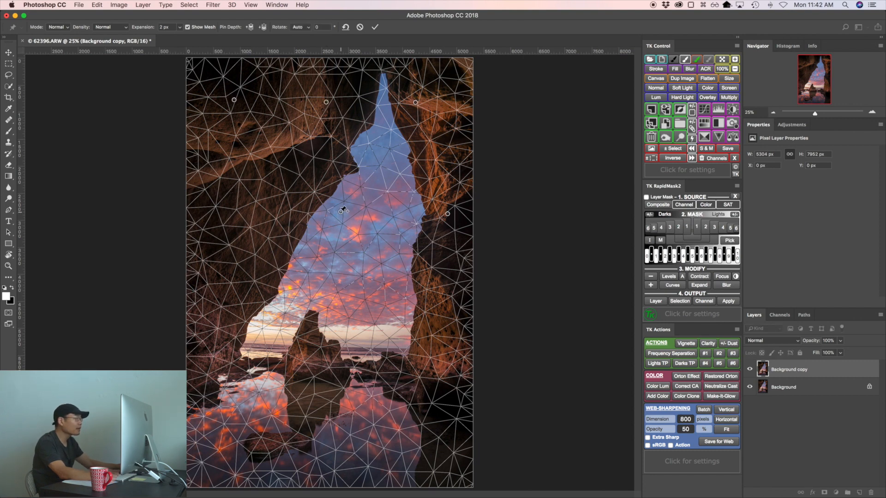
pyautogui.click(247, 212)
pyautogui.click(222, 279)
pyautogui.click(330, 288)
pyautogui.click(414, 285)
pyautogui.click(444, 368)
pyautogui.click(415, 439)
pyautogui.click(332, 444)
pyautogui.click(264, 442)
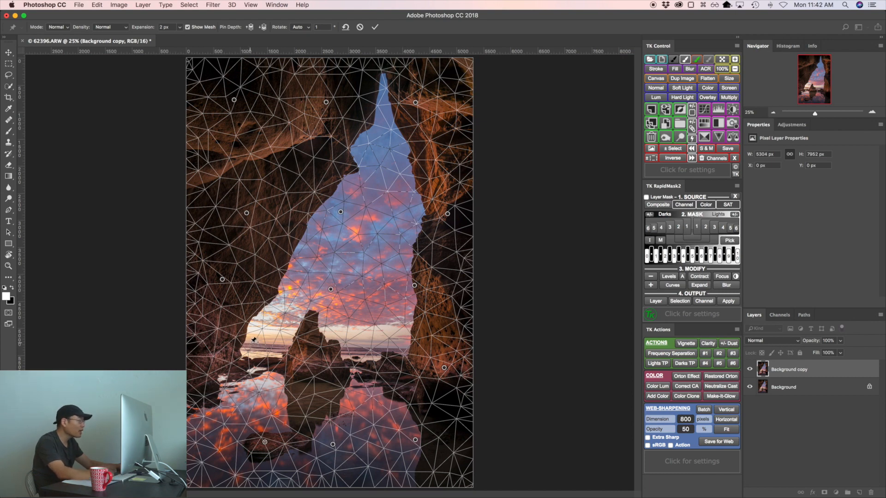
# Step: Pin the horizon on both sides of the central rock, nudge its left end slightly down to level it, and apply the warp
pyautogui.click(251, 344)
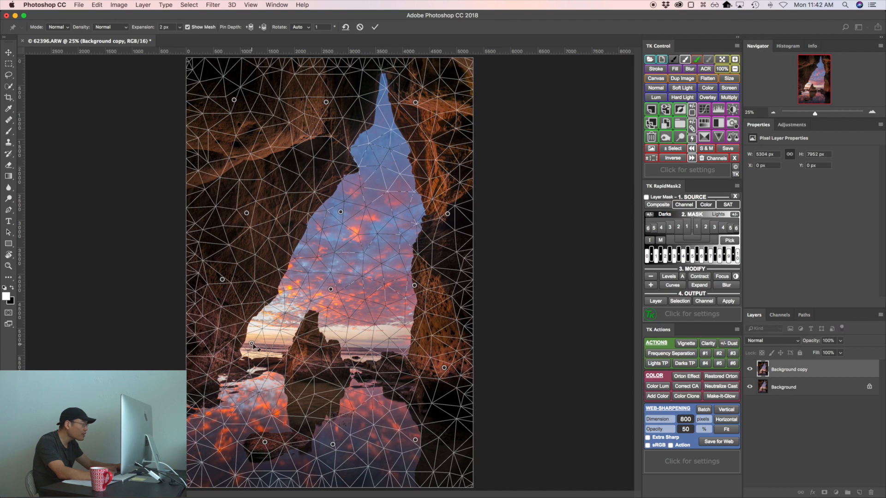
pyautogui.click(389, 348)
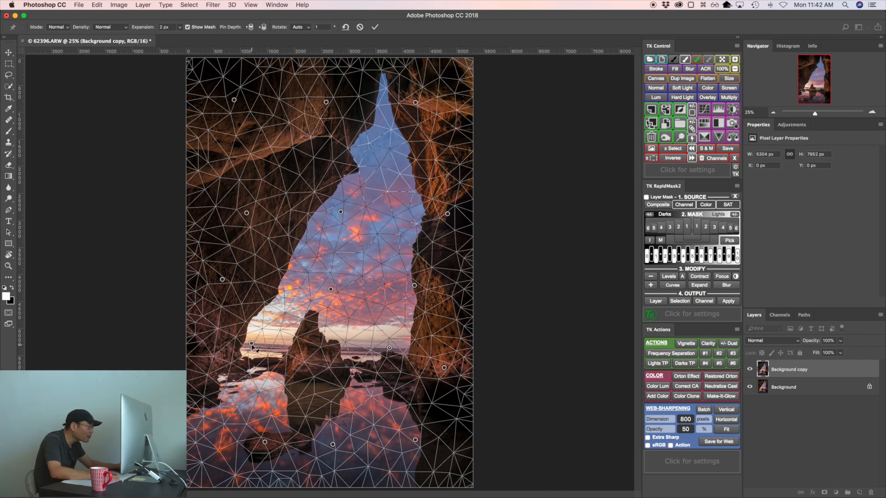
pyautogui.click(251, 344)
pyautogui.moveTo(252, 346); pyautogui.dragTo(253, 348)
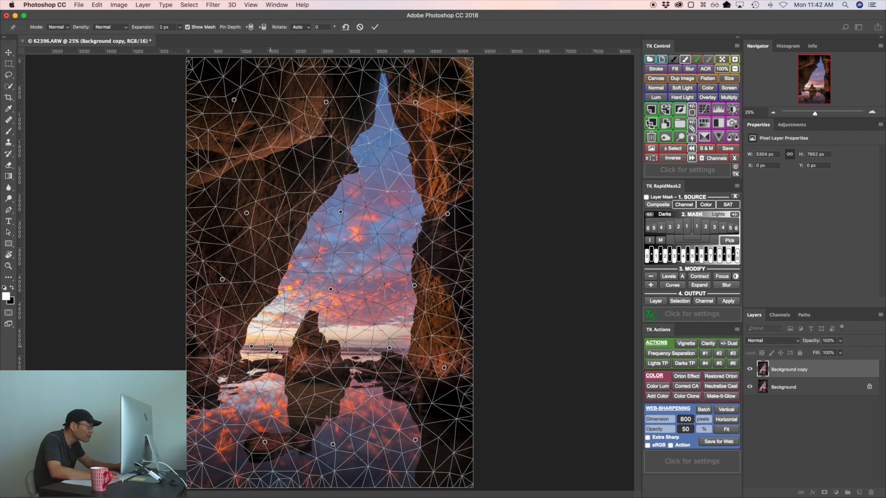
pyautogui.moveTo(270, 345); pyautogui.dragTo(270, 345)
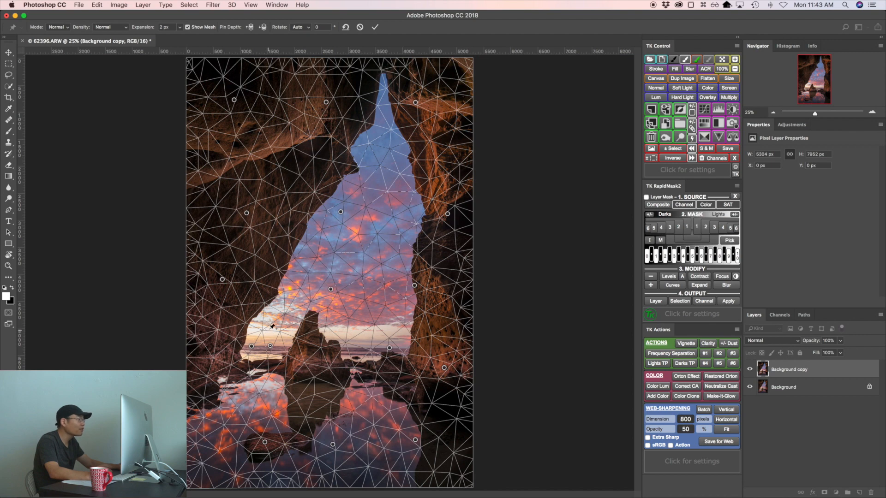
pyautogui.click(375, 28)
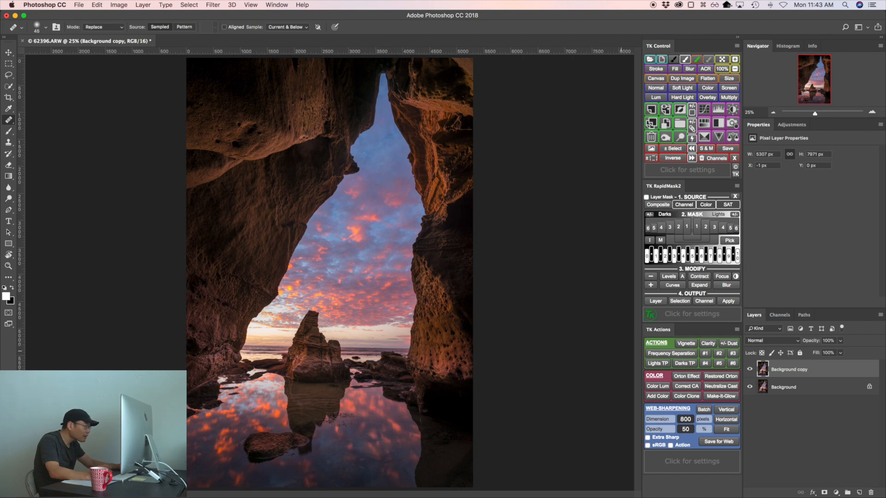
# Step: Toggle the warped layer's visibility to compare the horizon before and after, and save the photo
pyautogui.click(749, 371)
pyautogui.click(750, 371)
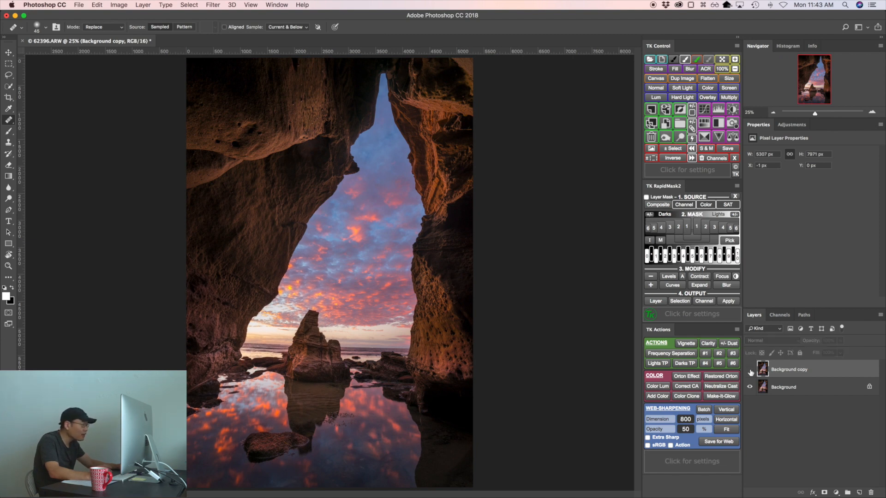
pyautogui.click(750, 371)
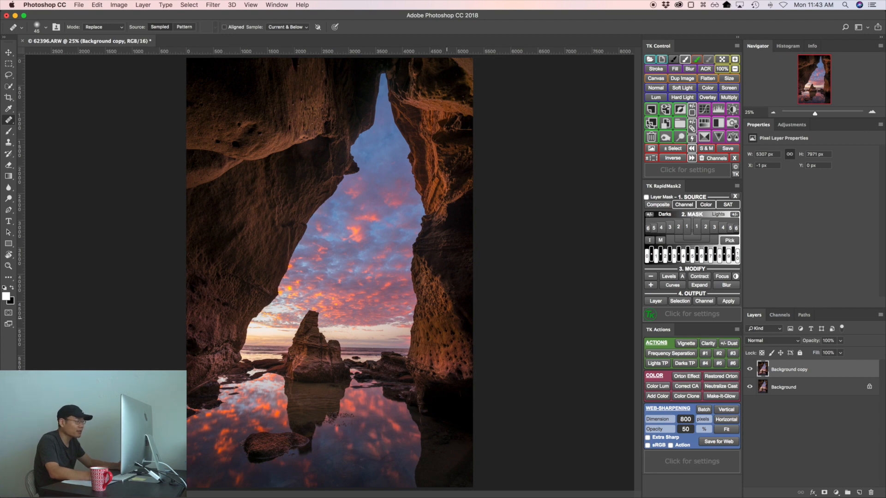
pyautogui.press('super+s')
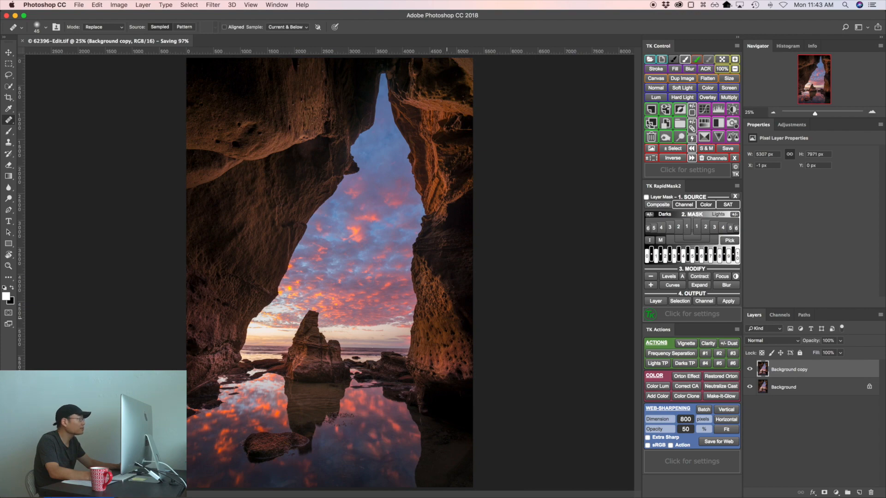
# Step: Switch back to Lightroom and compare 62396-Edit.tif side by side with 62396_master.tif
pyautogui.hotkey('ctrl', 'Up')
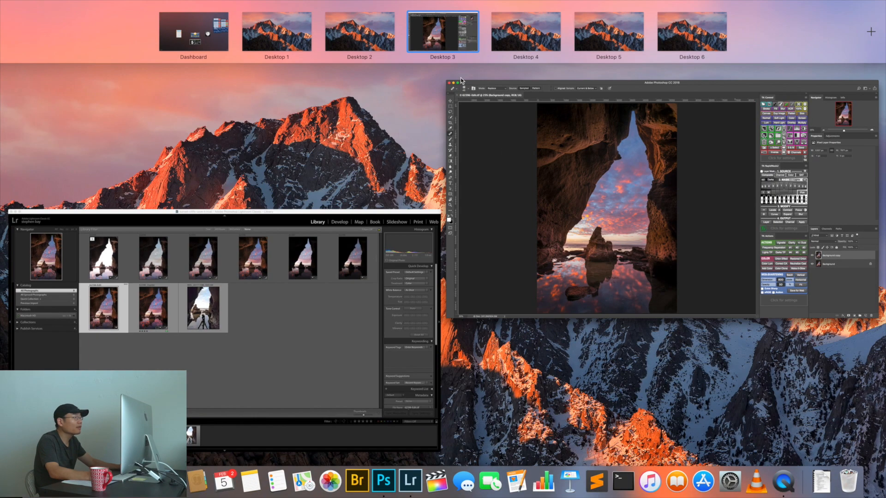
pyautogui.click(269, 352)
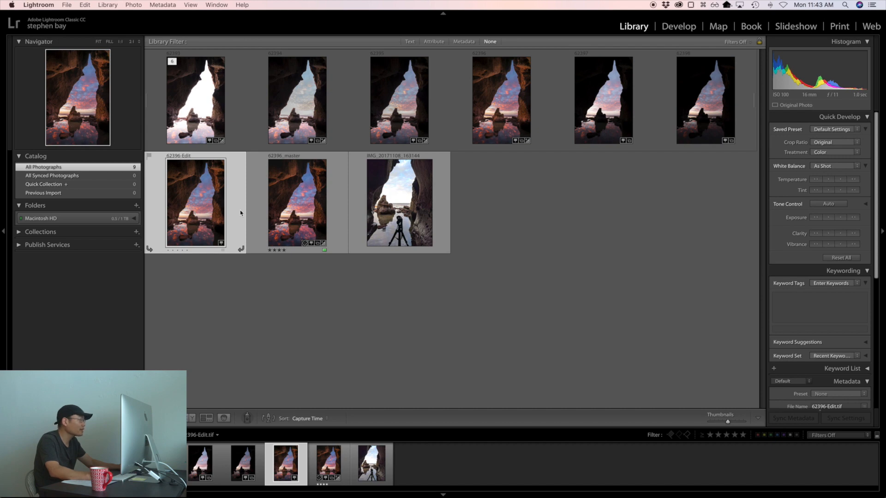
pyautogui.keyDown('super'); pyautogui.click(300, 212); pyautogui.keyUp('super')
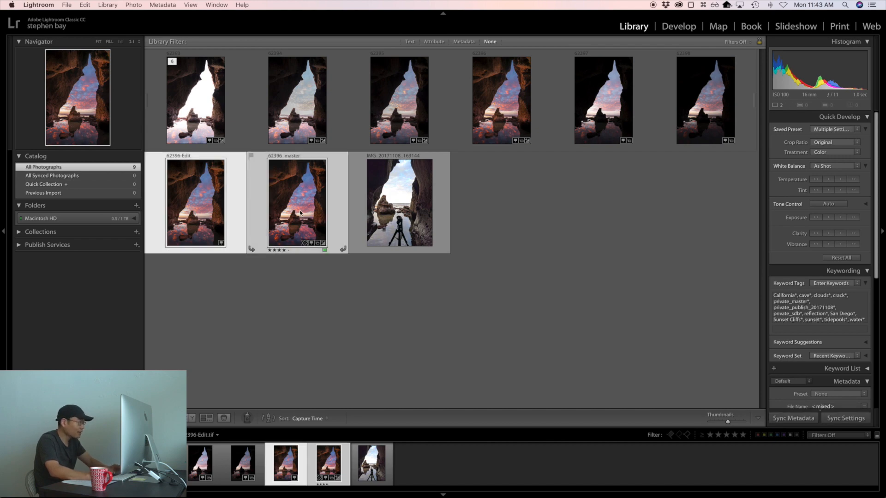
pyautogui.press('c')
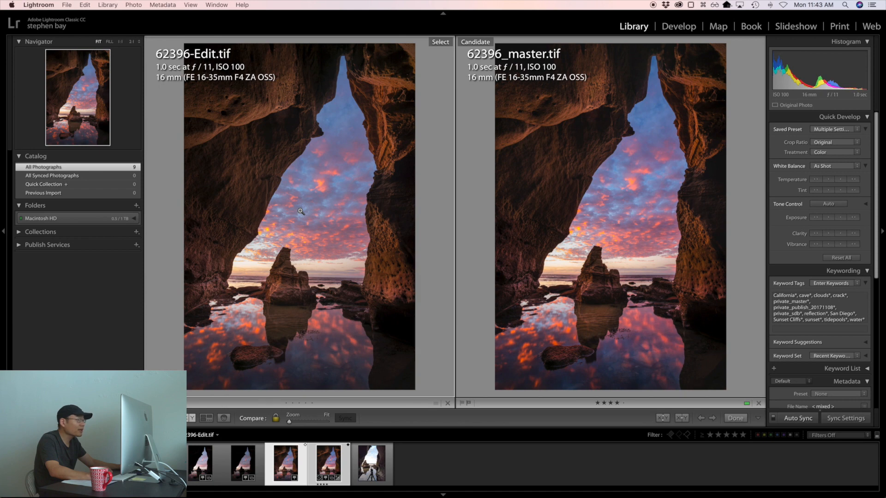